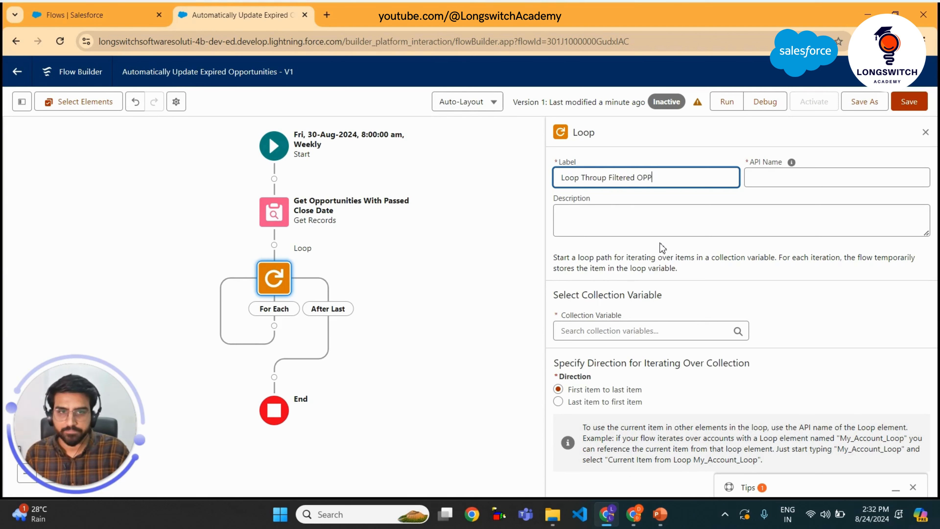
Finish the loop element's label as Loop Throup Filtered Opportunities
key("BackSpace")
key("BackSpace")
type("pportunities")
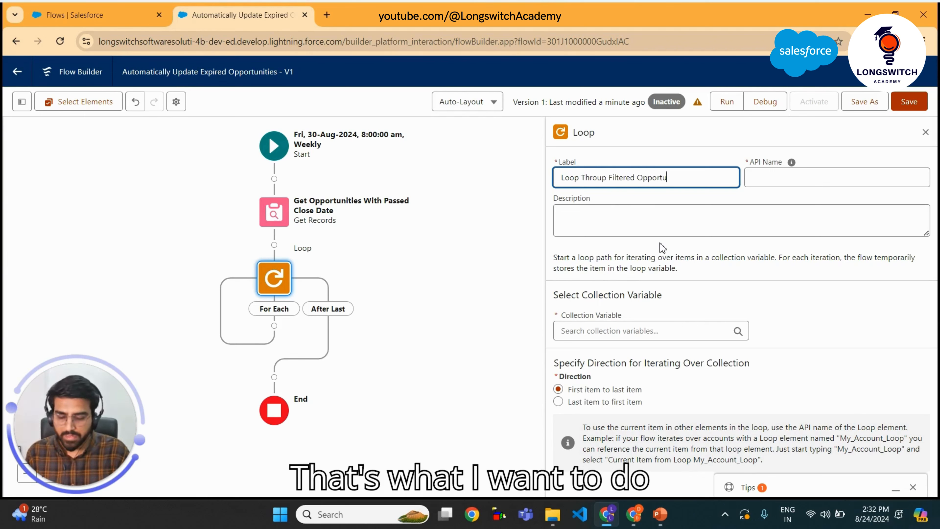
left_click(718, 196)
Clear the loop's API name and correct its label to Loop Through Filtered Opportunities
left_click(775, 178)
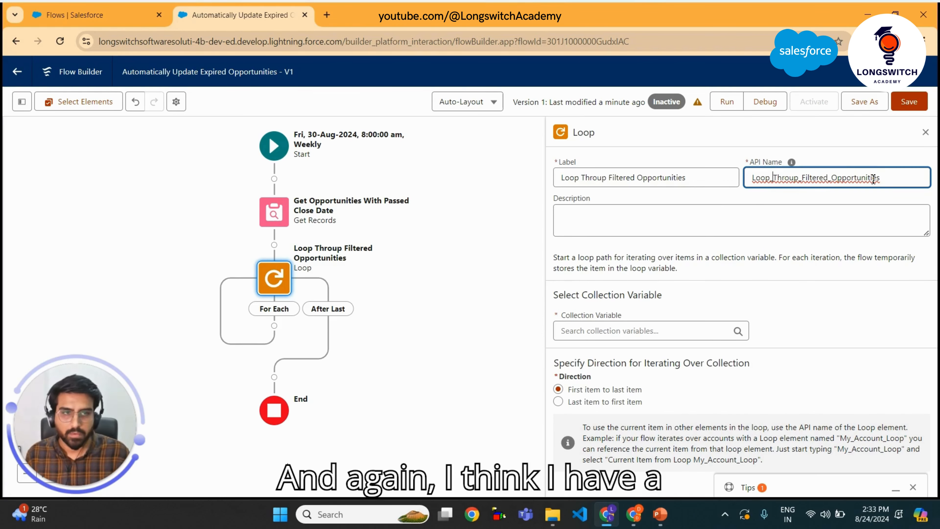
double_click(777, 179)
key("BackSpace")
left_click(606, 178)
key("BackSpace")
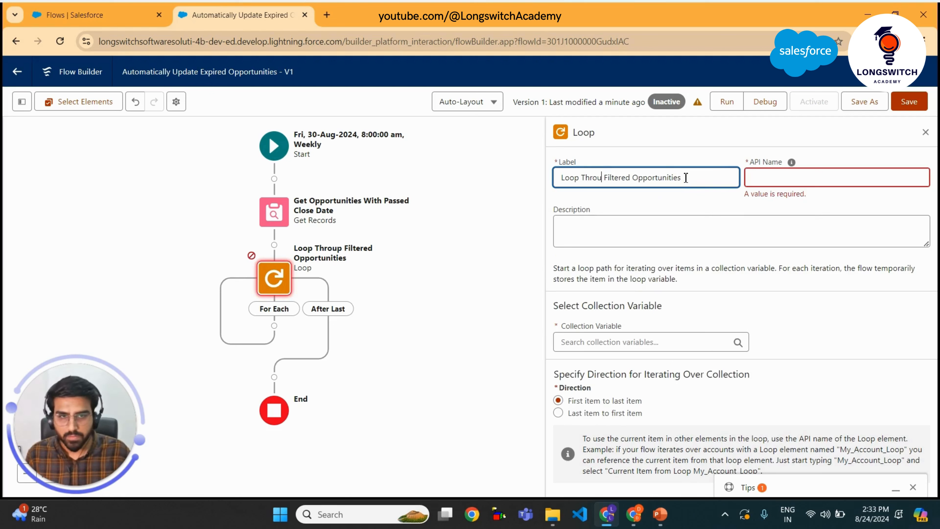
type("gh")
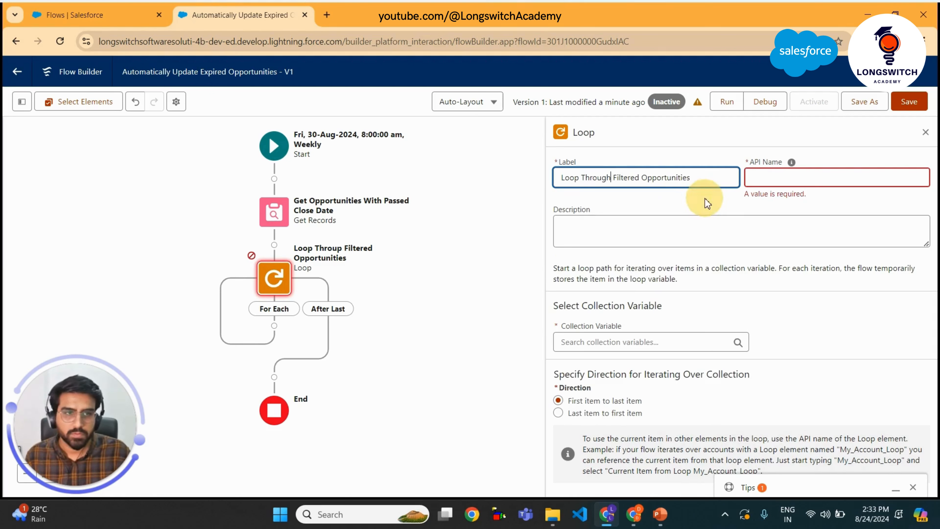
left_click(738, 200)
Set the loop's API name to loopThroughFilteredOpportunities by removing the underscores and lowercasing the first letter
left_click(774, 176)
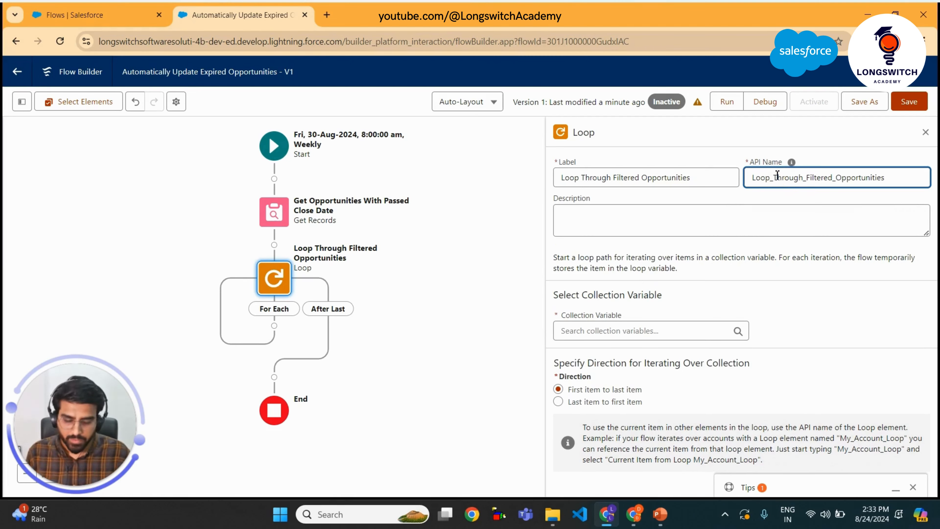
key("BackSpace")
key("Right")
key("Right")
key("Right")
key("Right")
key("Right")
key("Right")
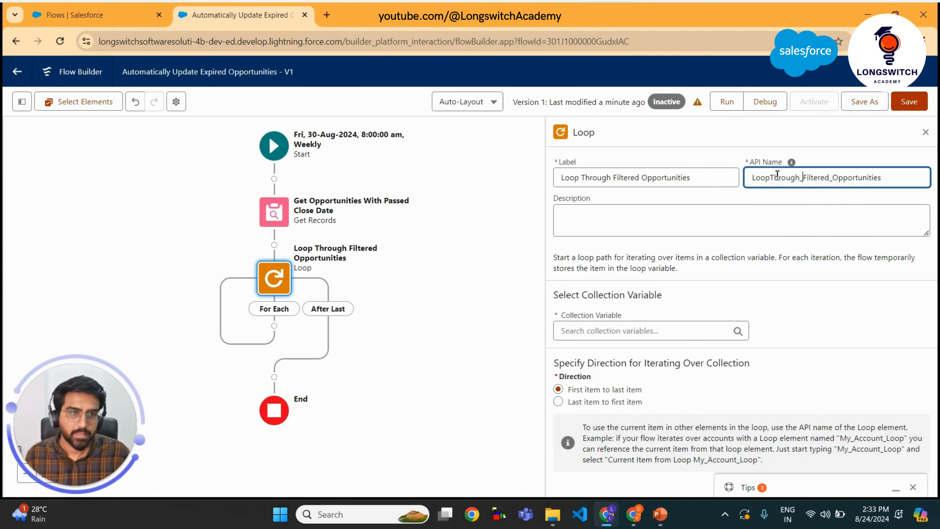
key("BackSpace")
key("Right")
key("Right")
key("Right")
key("Right")
key("Right")
key("Right")
key("Right")
key("Right")
key("Right")
key("BackSpace")
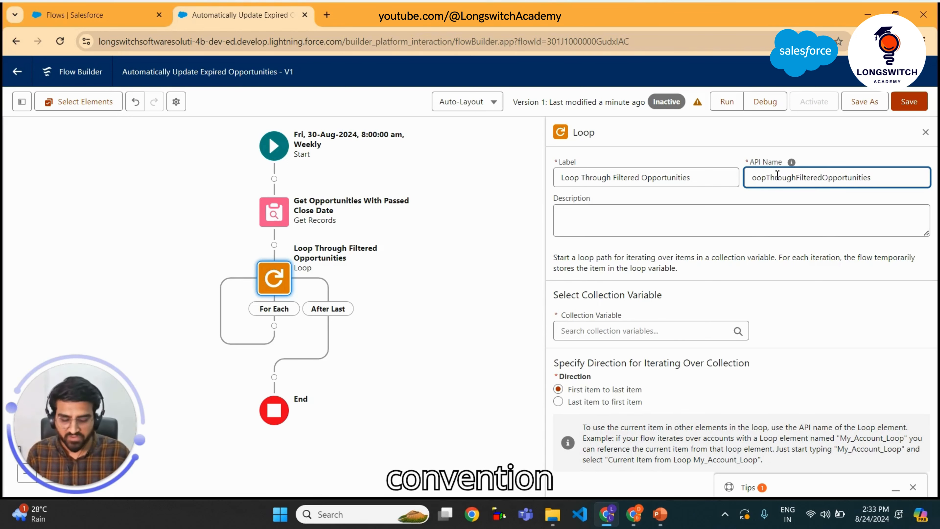
key("Delete")
type("l")
left_click(807, 309)
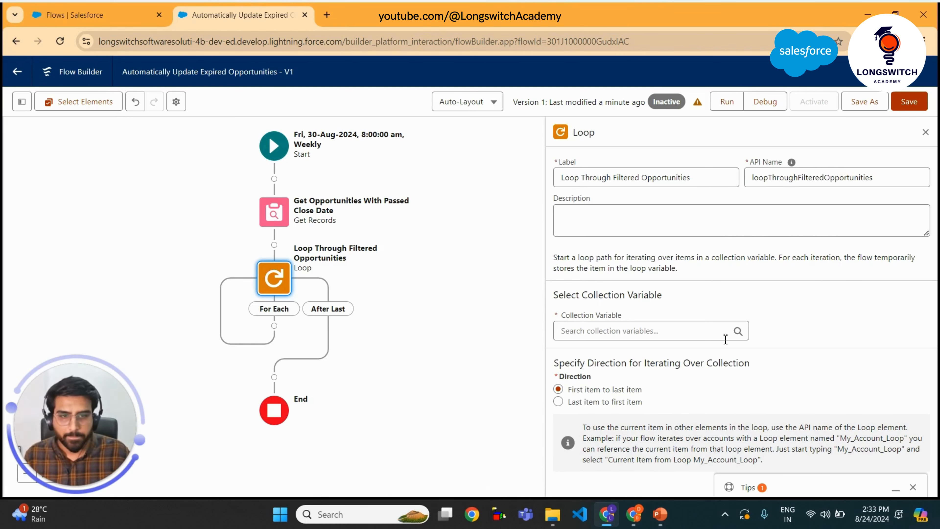
Search the loop's collection variable list for the Get Records collection
left_click(664, 333)
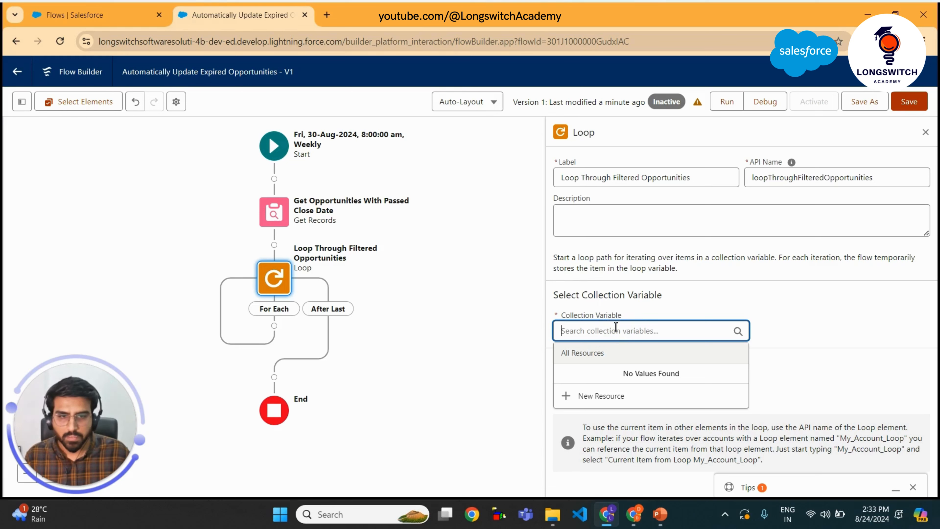
type("get")
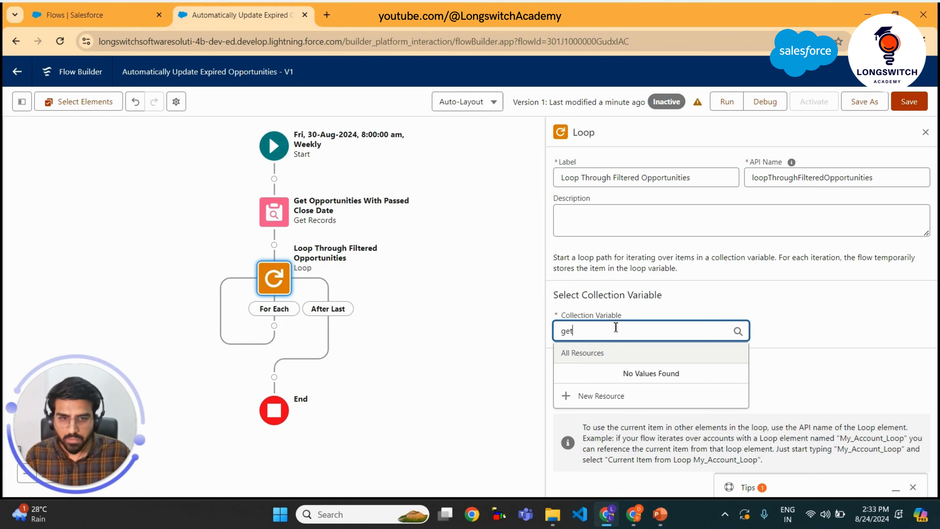
key("BackSpace")
key("BackSpace")
key("BackSpace")
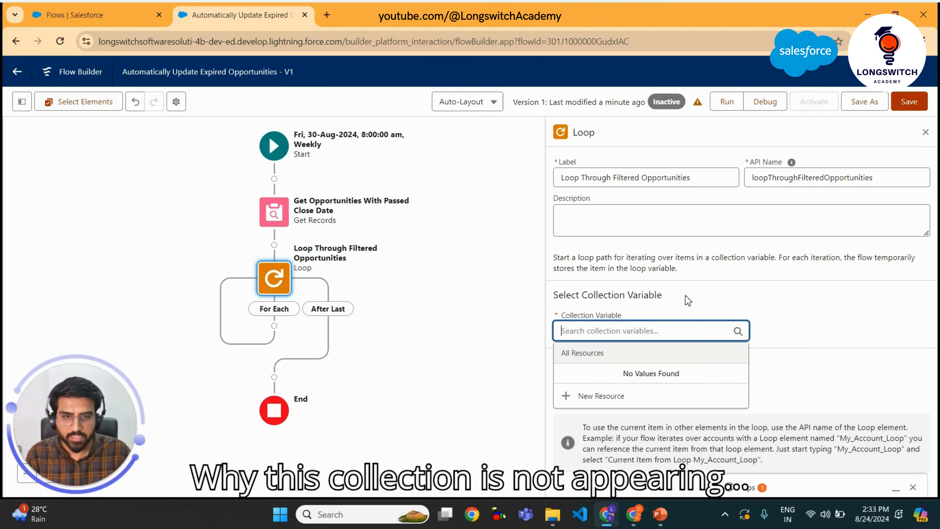
left_click(822, 315)
left_click(667, 326)
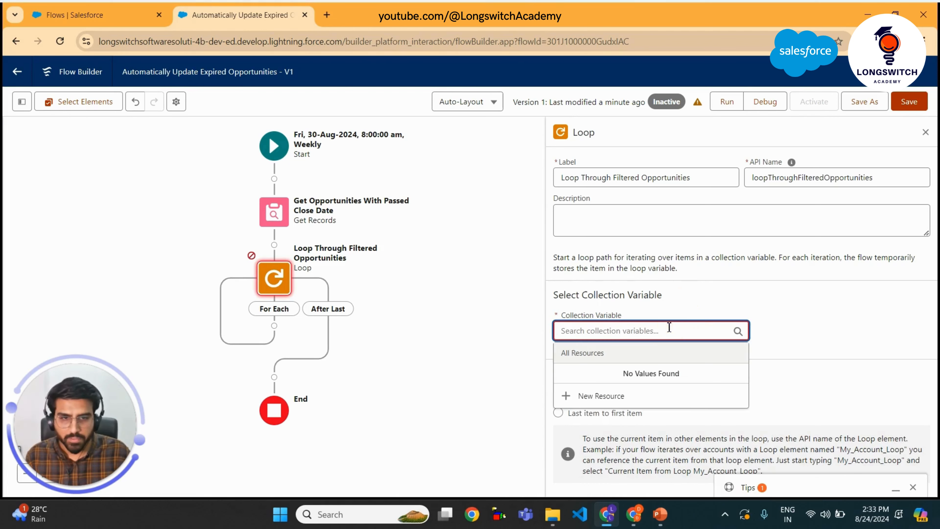
Set the Get Opportunities With Passed Close Date element to store all records, and save the flow
left_click(274, 218)
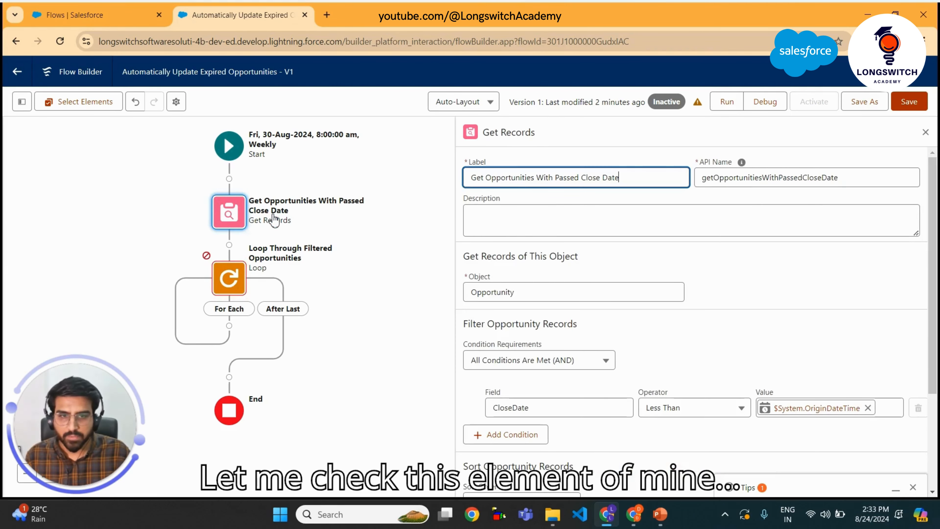
scroll(633, 329, "down", 4)
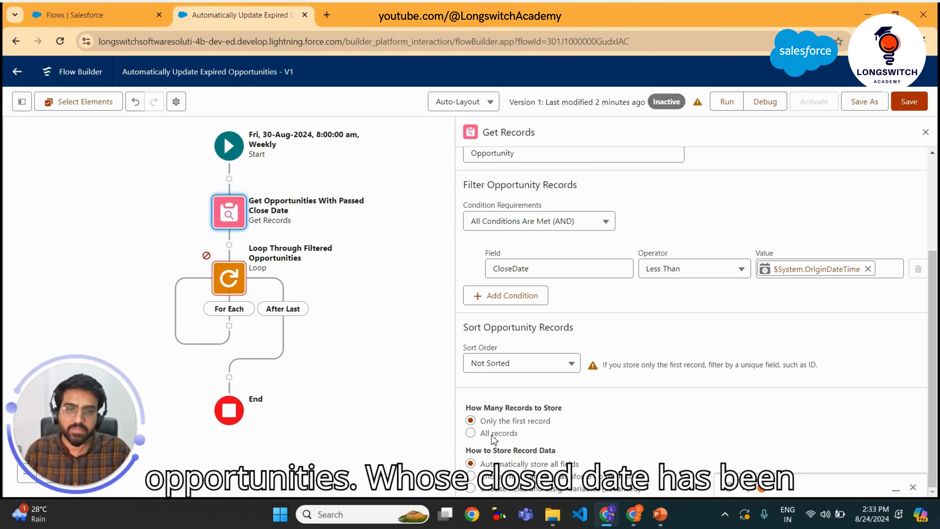
left_click(470, 433)
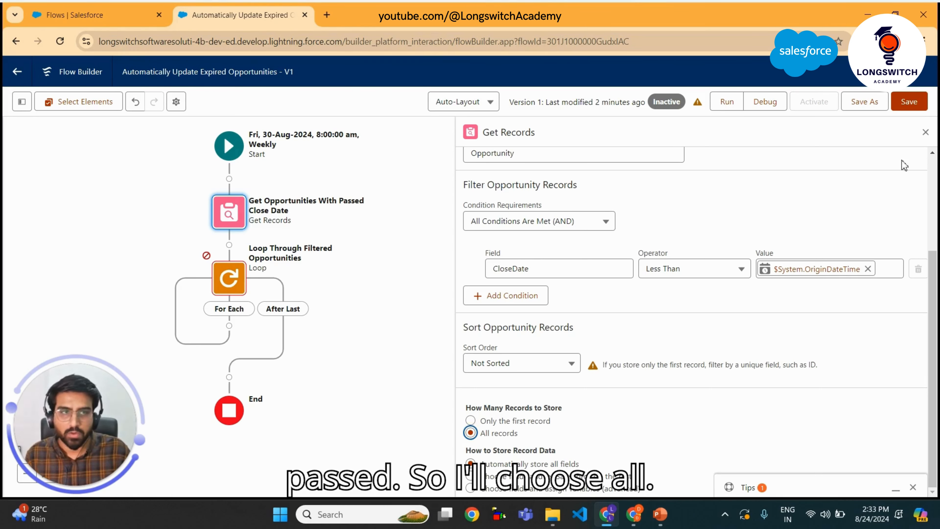
left_click(905, 104)
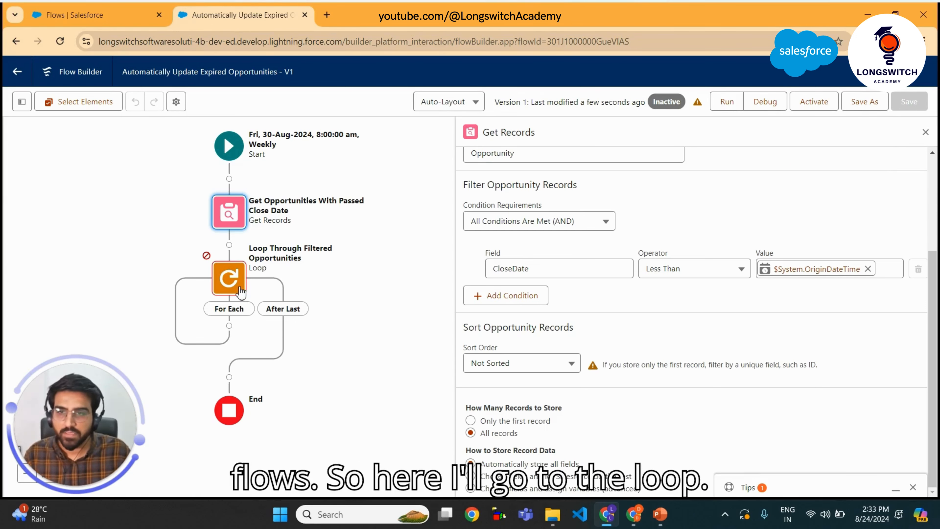
Set the loop's collection variable to the Opportunities from Get Opportunities With Passed Close Date, and save the flow
left_click(232, 287)
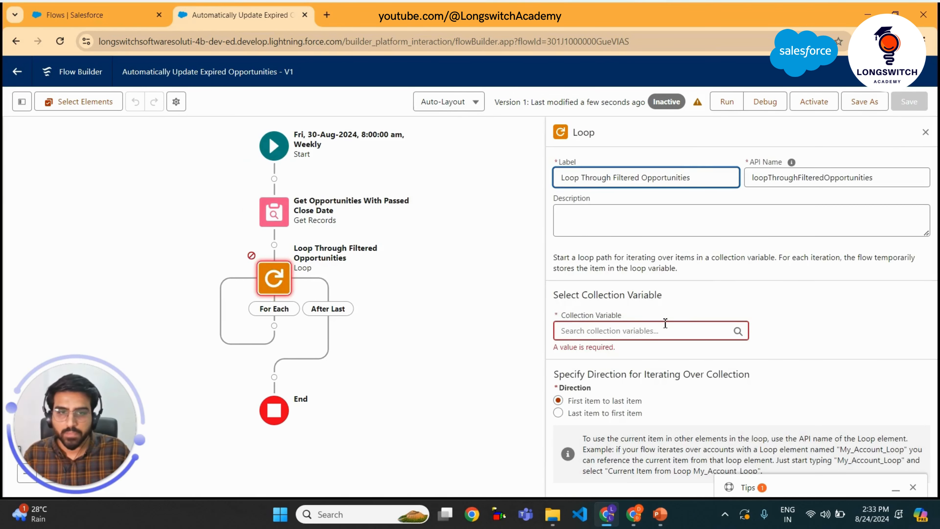
left_click(651, 328)
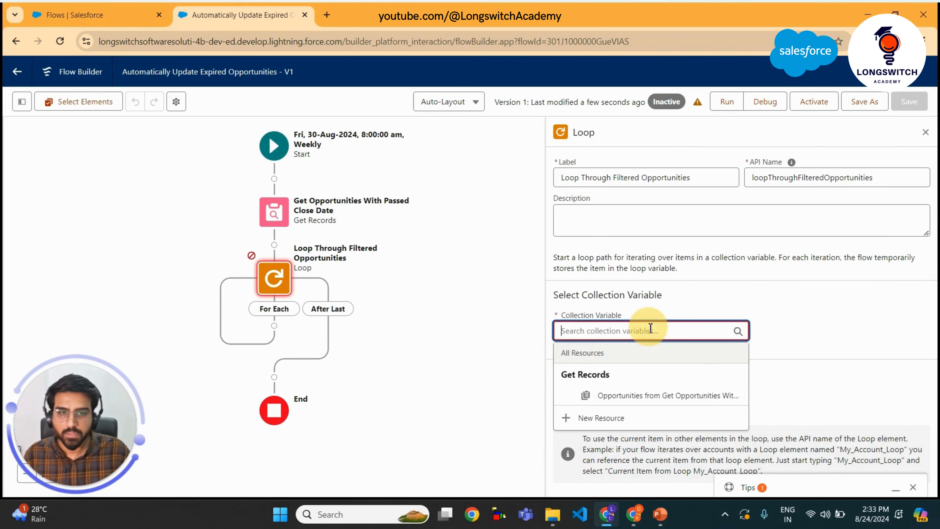
left_click(638, 393)
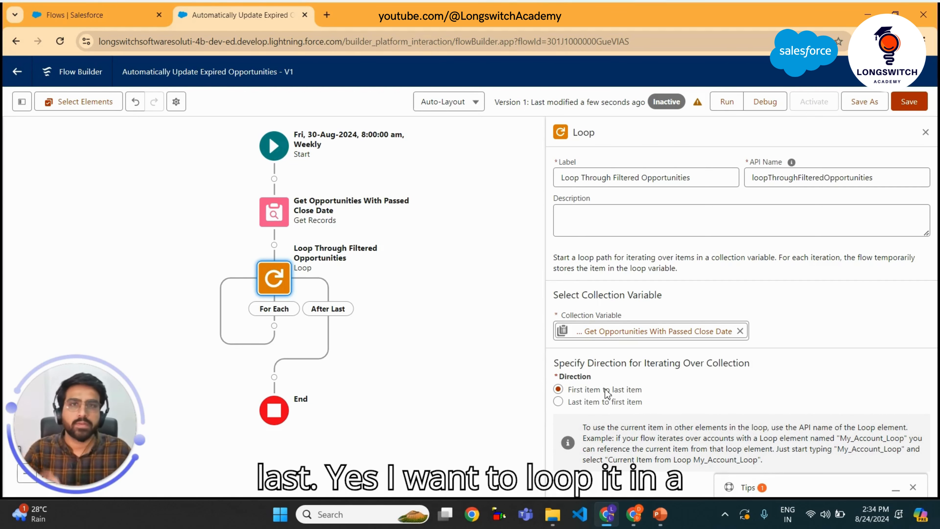
left_click(913, 105)
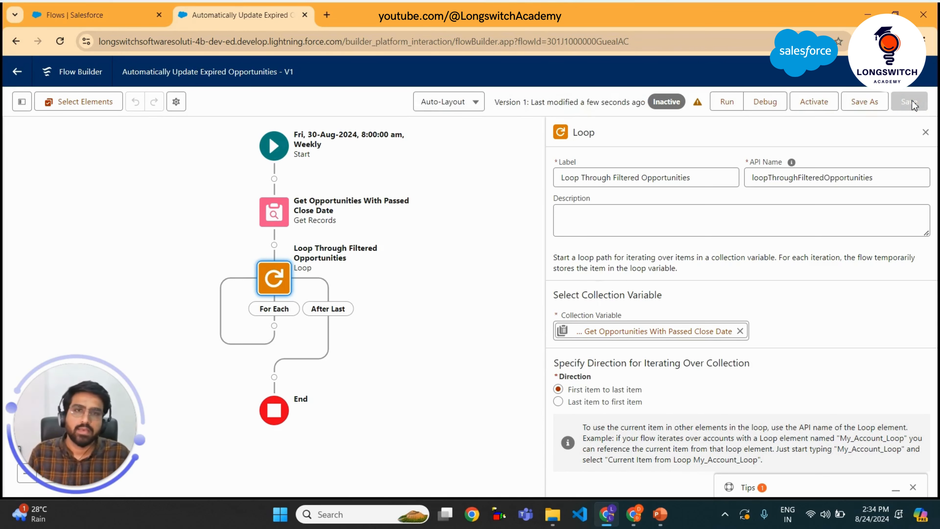
Add an Assignment element on the loop's For Each path
left_click(926, 133)
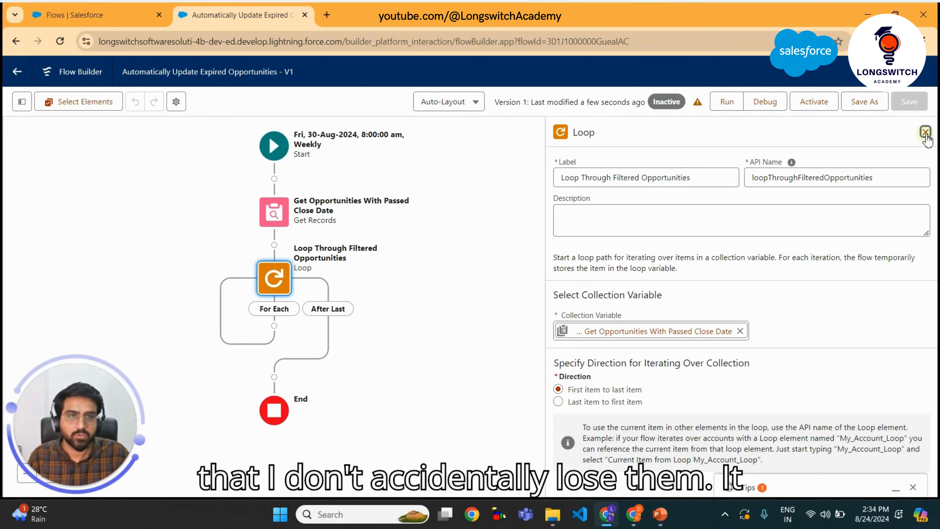
left_click_drag(483, 347, 550, 353)
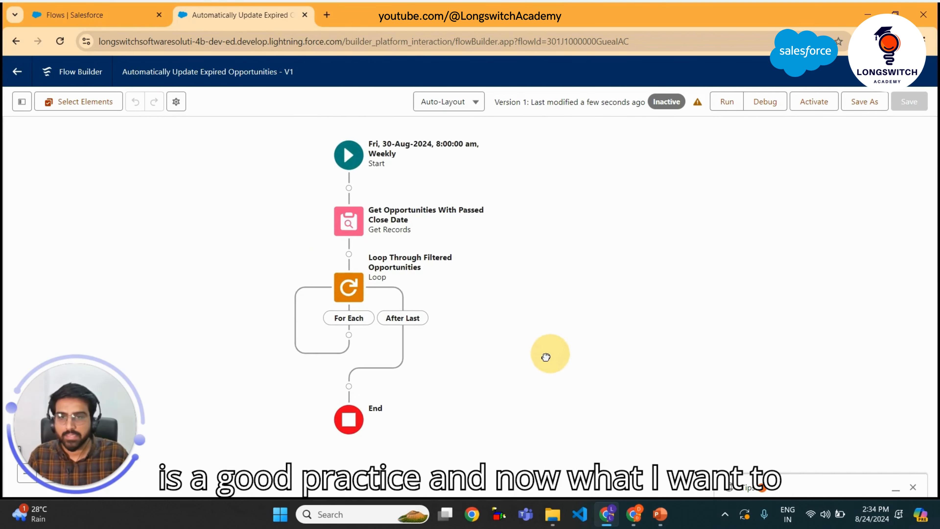
left_click(349, 334)
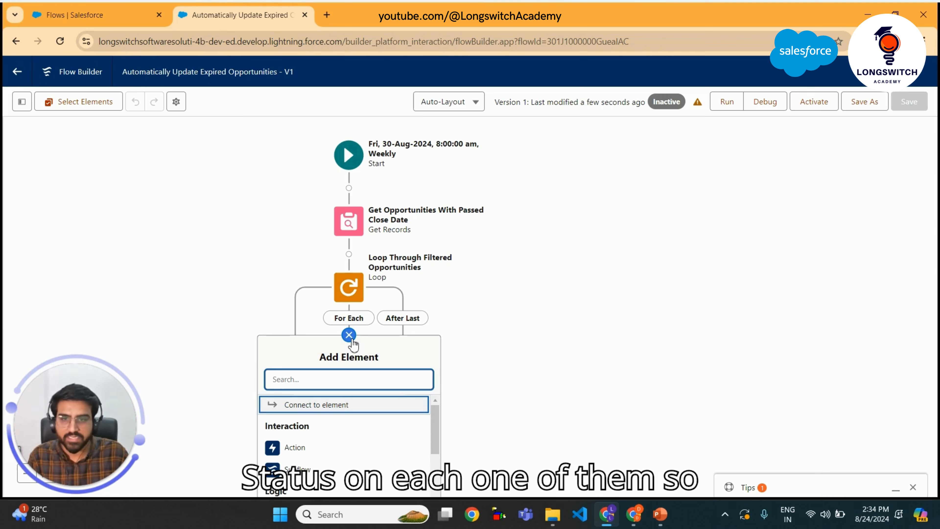
type("loo")
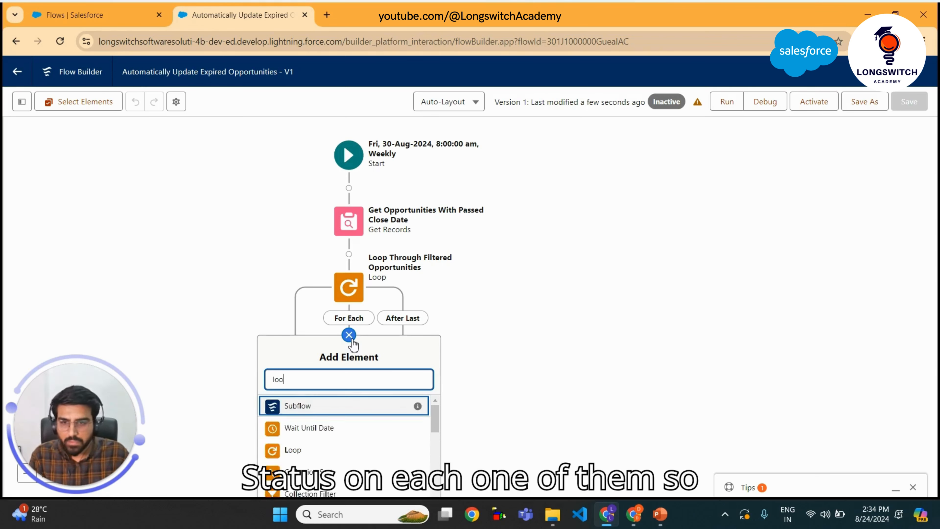
key("BackSpace")
key("BackSpace")
key("BackSpace")
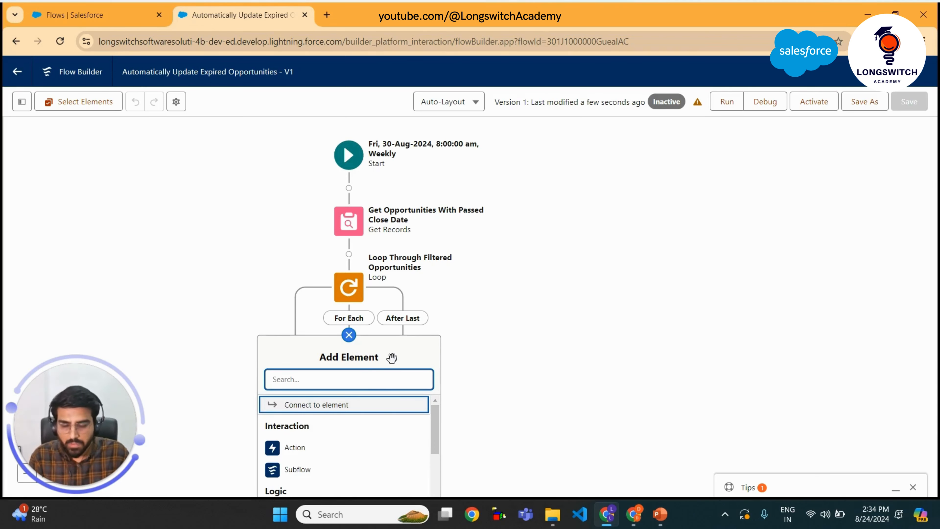
type("ass")
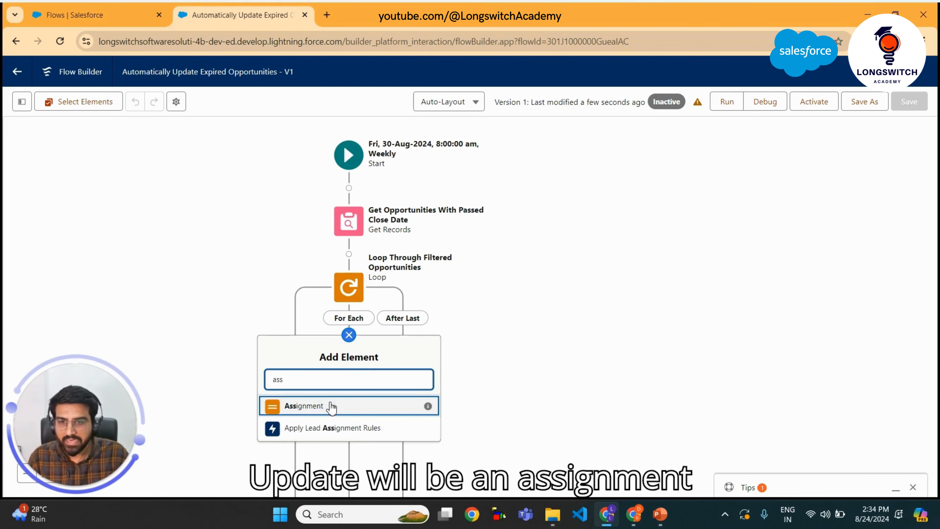
left_click(332, 406)
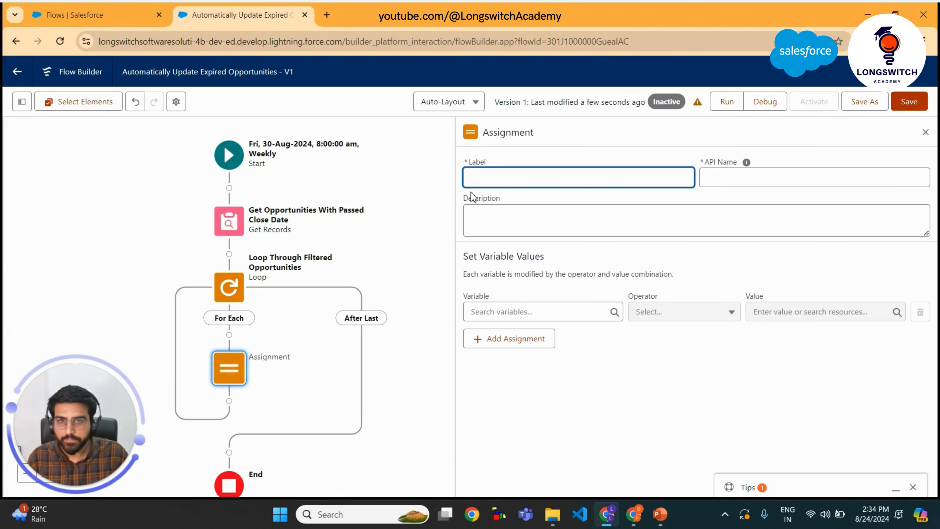
Label the assignment Update Status On Each Loop Item
type("U")
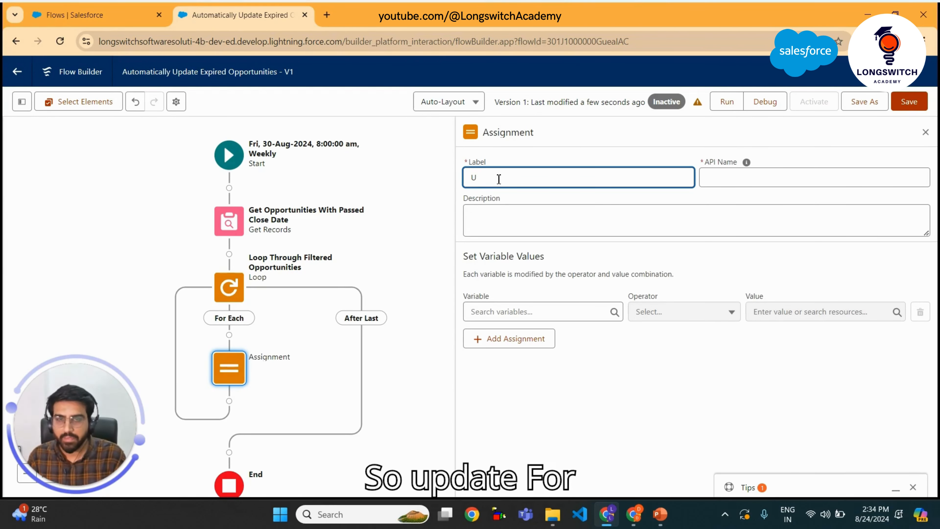
type("pdate S")
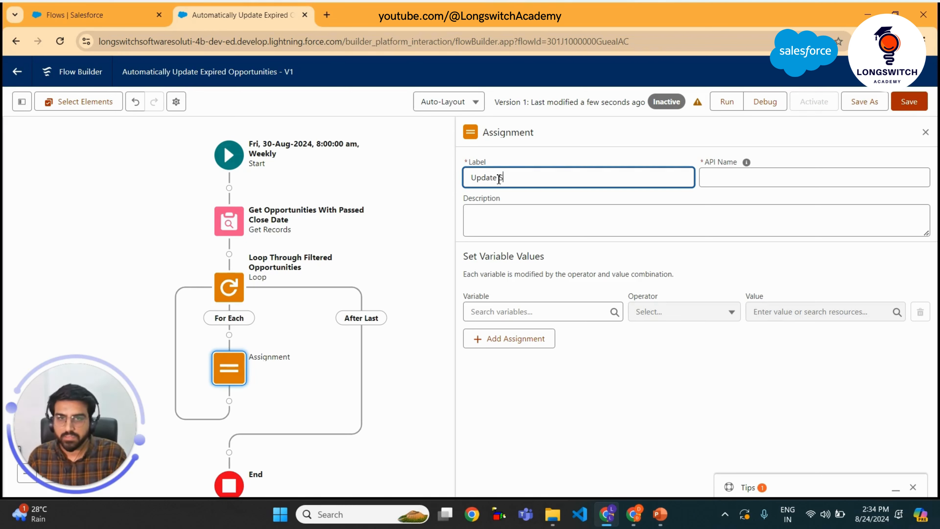
type("tatus On")
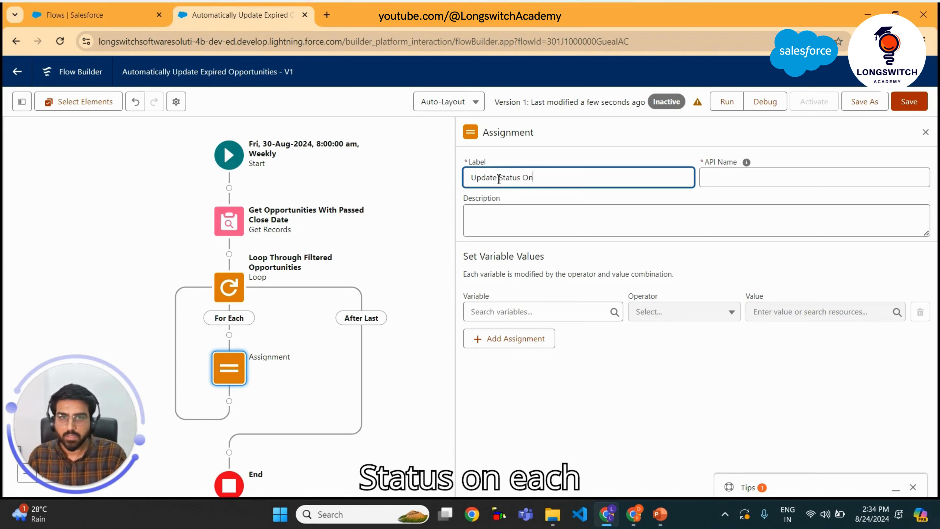
type(" Each ")
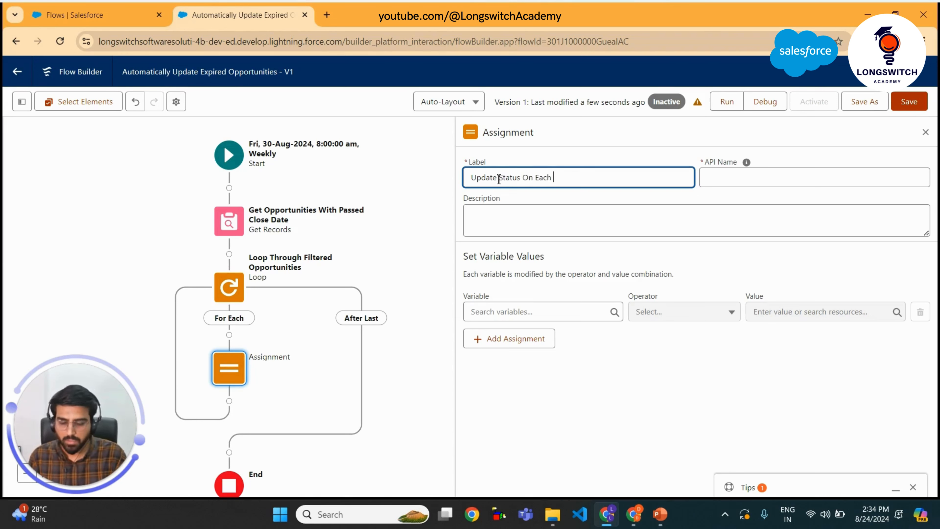
type("Loop Item")
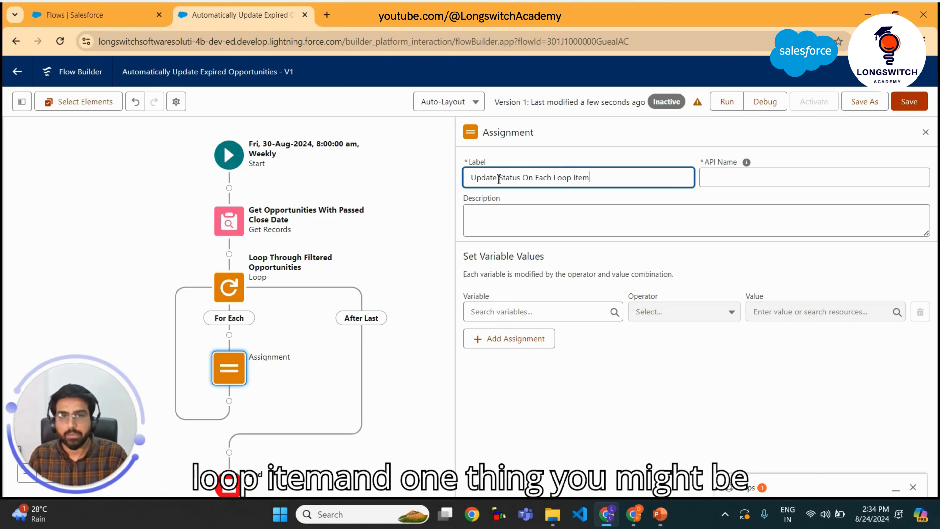
Change the assignment's API Name to camel case: updateStatusOnEachLoopItem
left_click(736, 179)
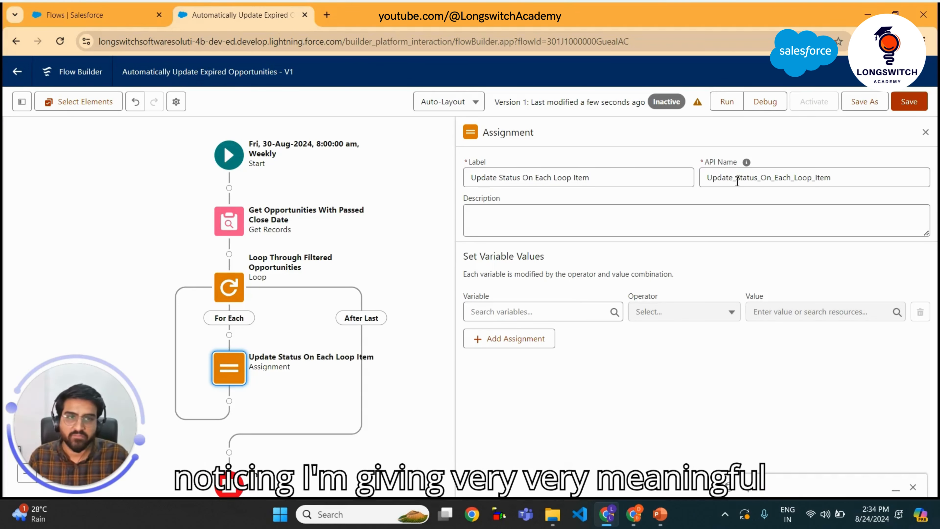
key("BackSpace")
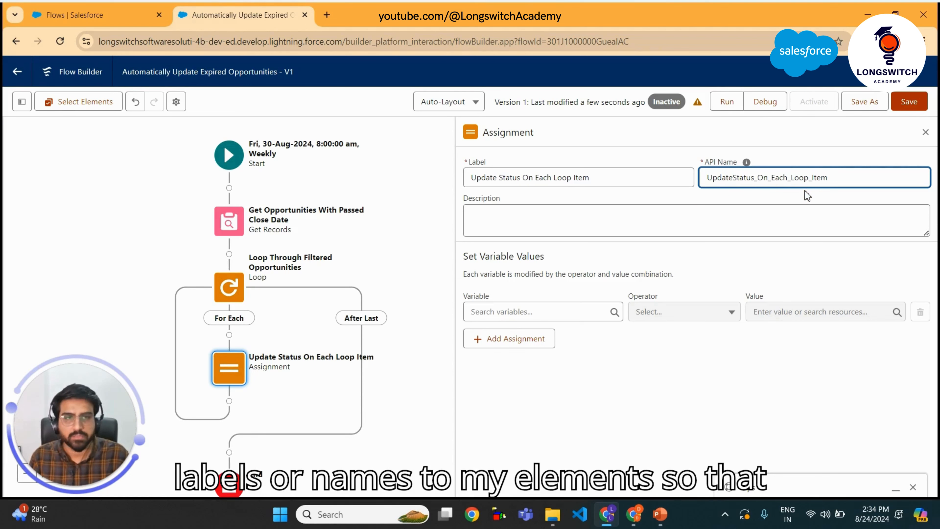
key("Left")
key("Left")
key("Left")
key("Left")
key("Left")
key("BackSpace")
type("u")
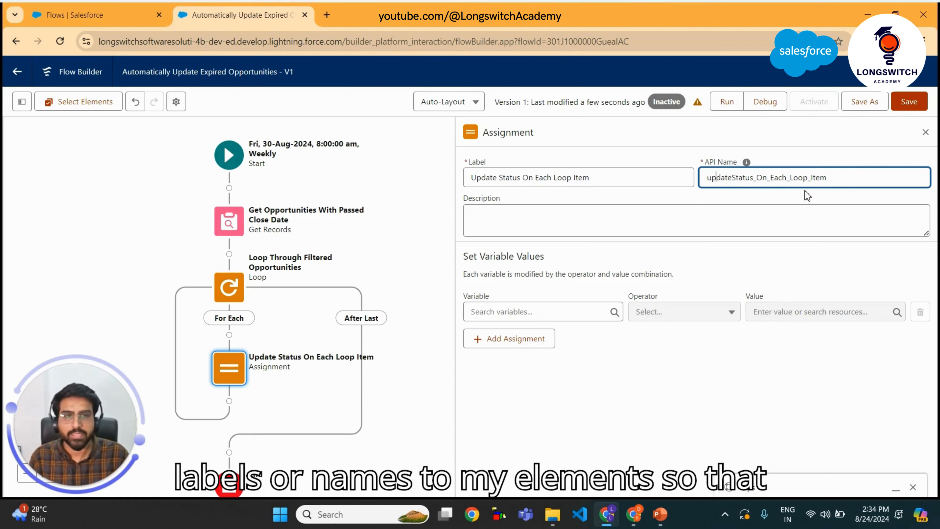
key("Right")
key("Right")
key("Right")
key("Right")
key("Right")
key("Right")
key("Right")
key("Right")
key("Right")
key("Right")
key("Right")
key("BackSpace")
key("Right")
key("BackSpace")
key("Right")
key("Right")
key("Right")
key("Right")
key("Right")
key("BackSpace")
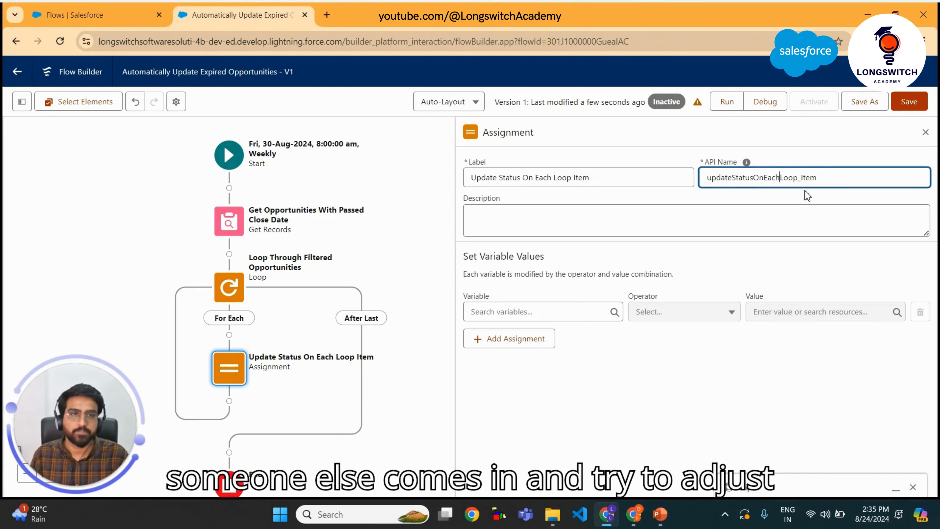
key("Right")
key("Right")
key("Right")
key("Right")
key("Right")
key("BackSpace")
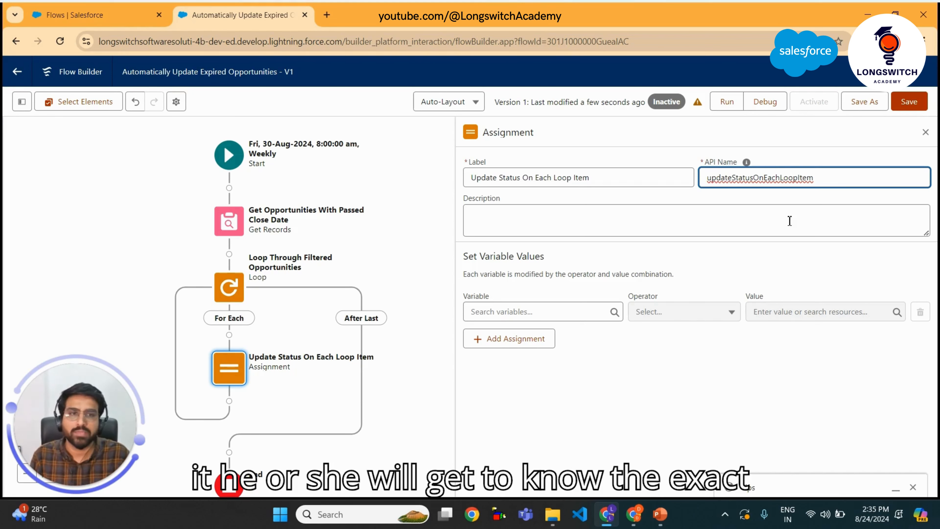
Add an assignment row setting the loop's current item StageName field Equals Closed Lost
left_click(660, 204)
left_click(584, 318)
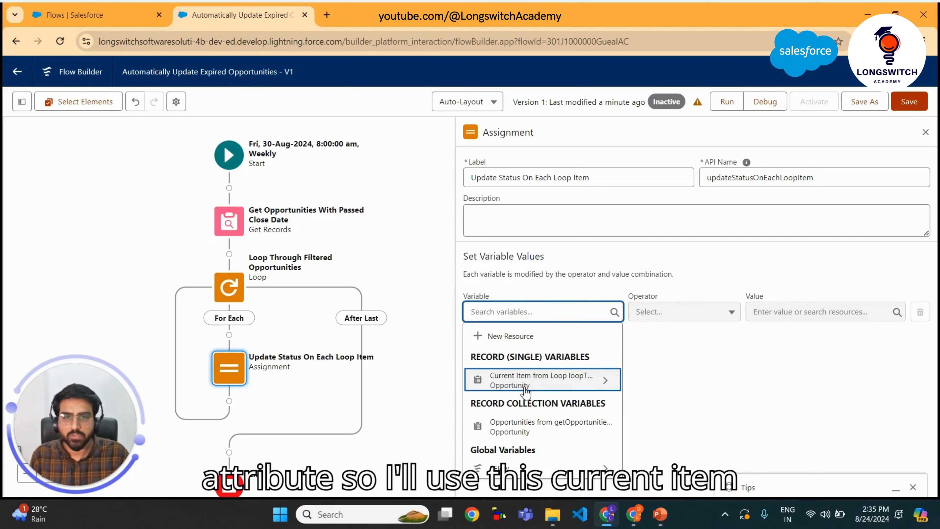
left_click(566, 387)
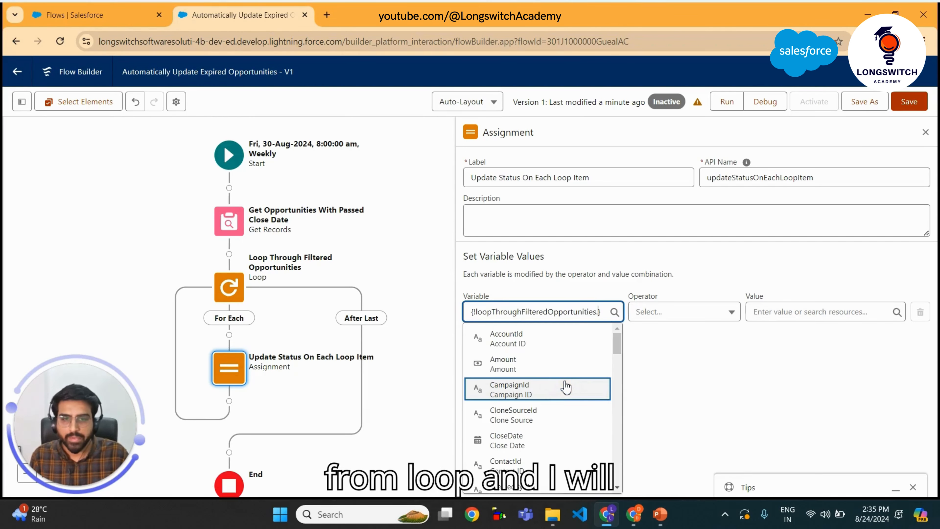
type("st")
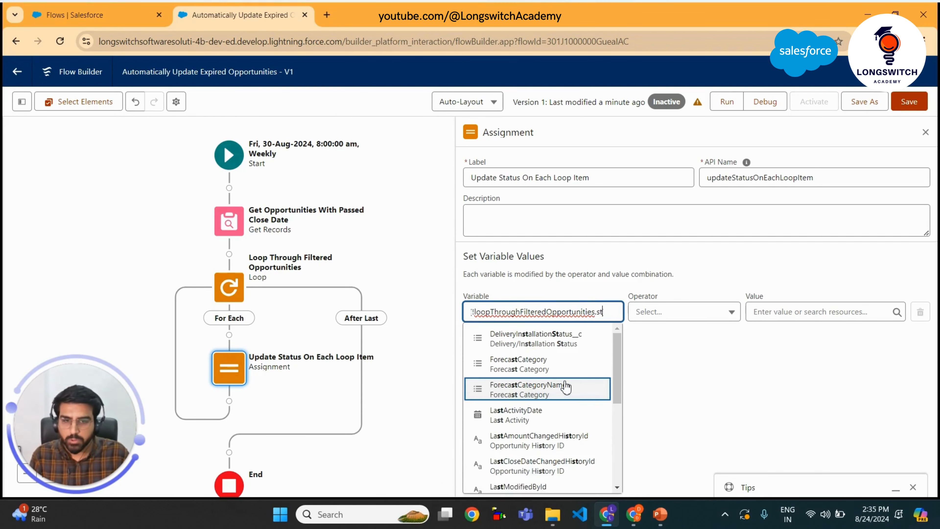
scroll(566, 387, "down", 3)
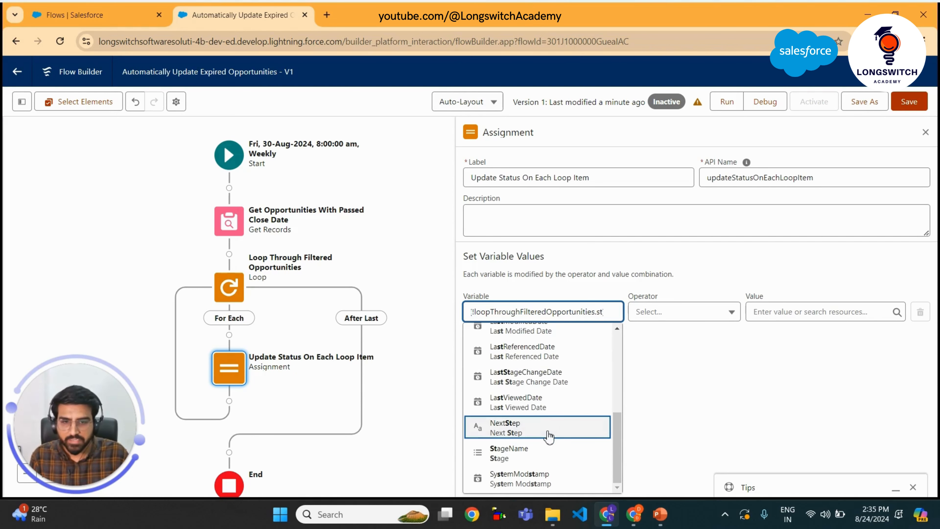
type("t")
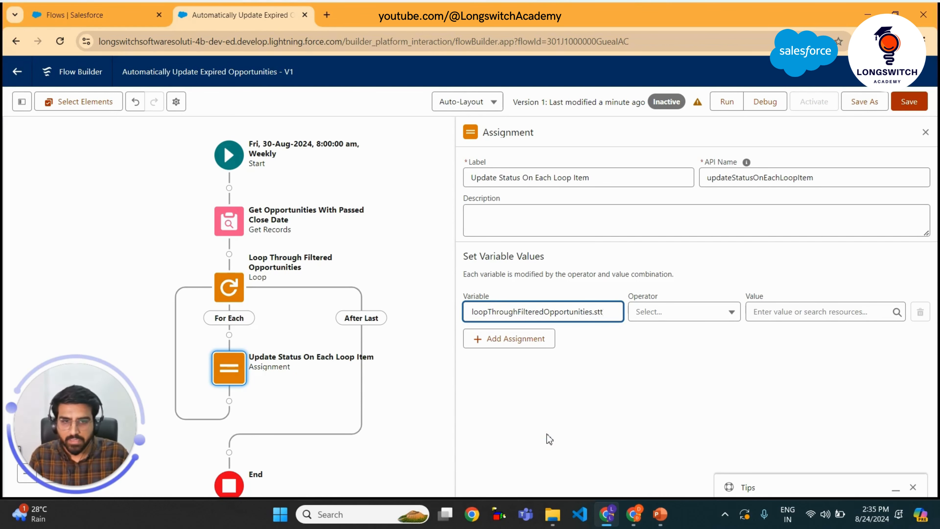
key("BackSpace")
type("a")
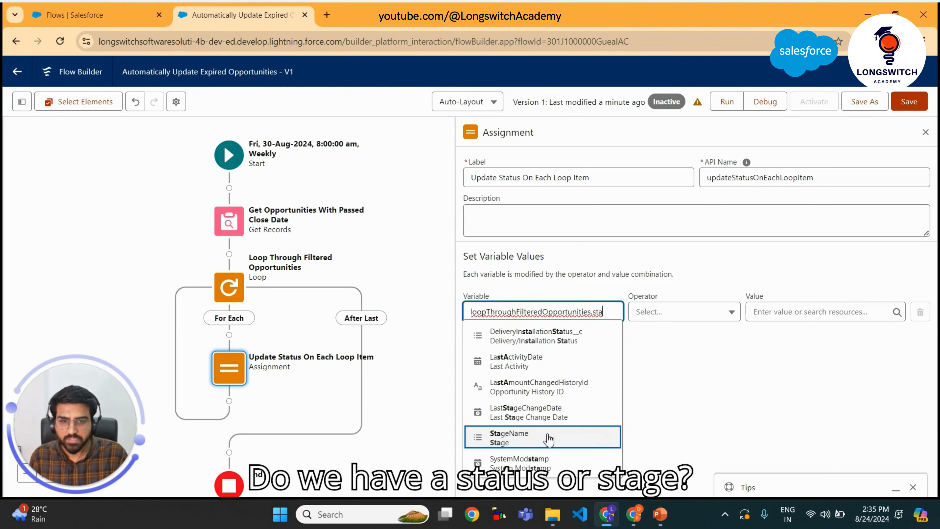
left_click(549, 439)
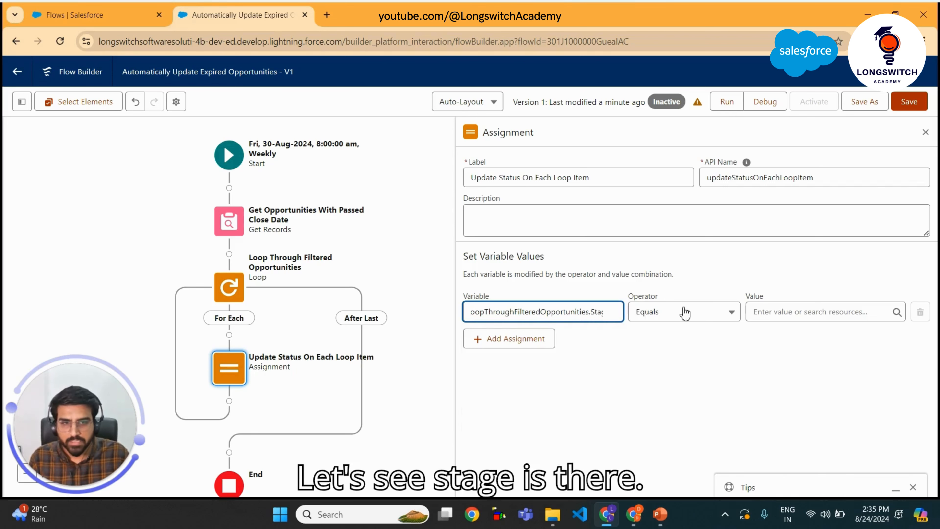
left_click(831, 311)
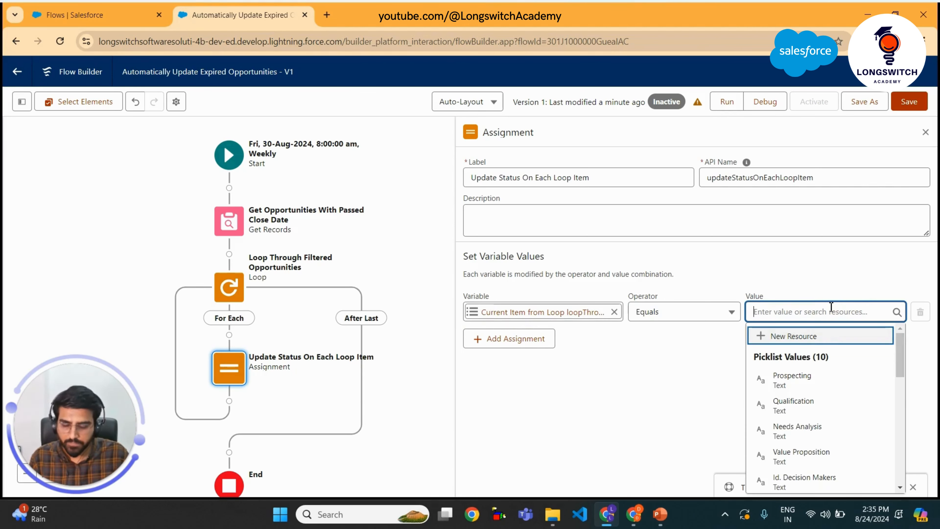
type("clo")
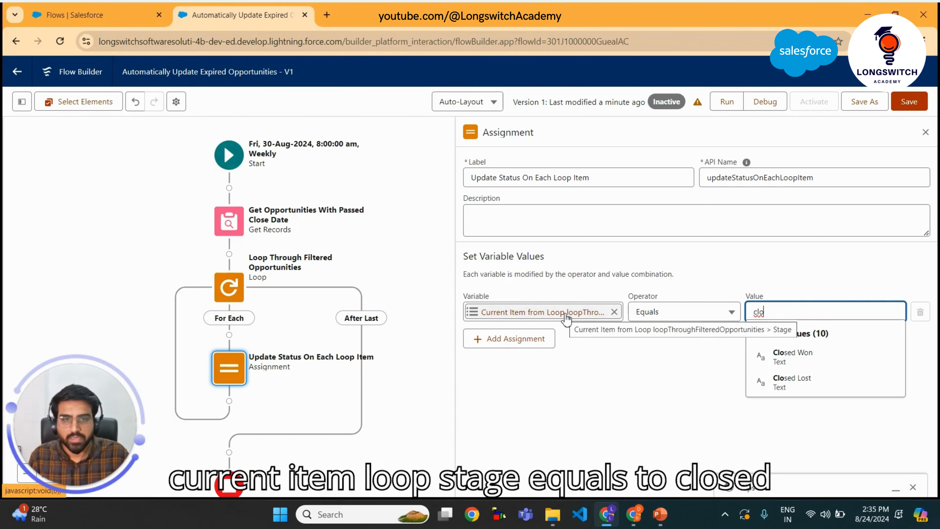
left_click(801, 381)
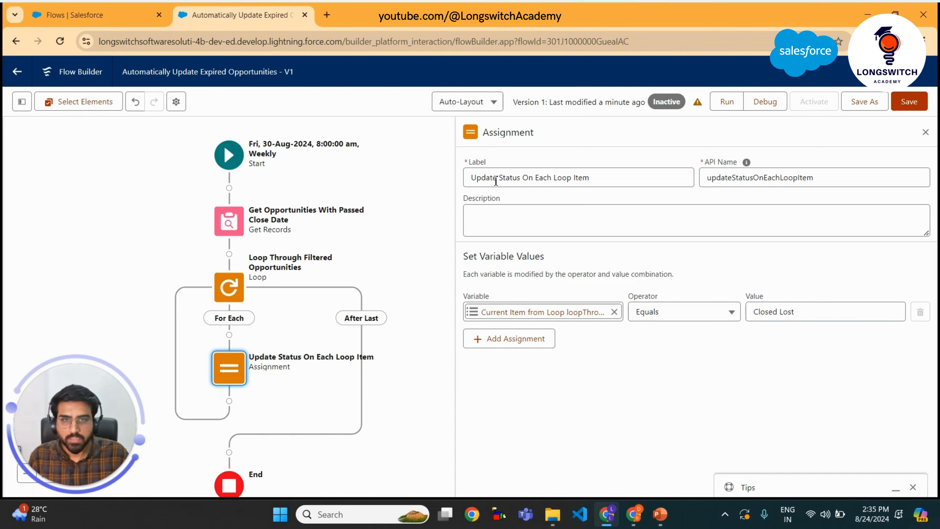
Rename the assignment's label to Update Stage On Each Loop Item
double_click(504, 178)
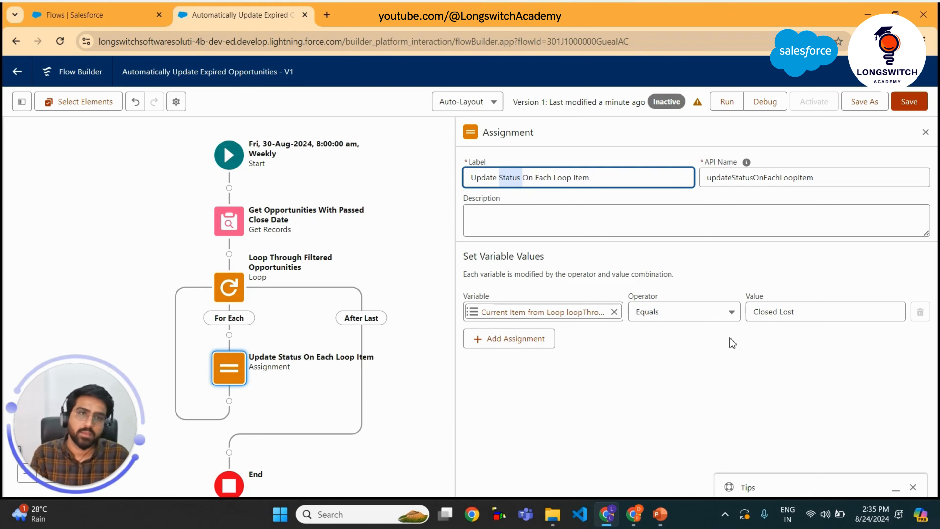
key("Left")
key("Left")
key("Right")
key("Right")
key("Right")
key("Right")
key("Right")
key("Right")
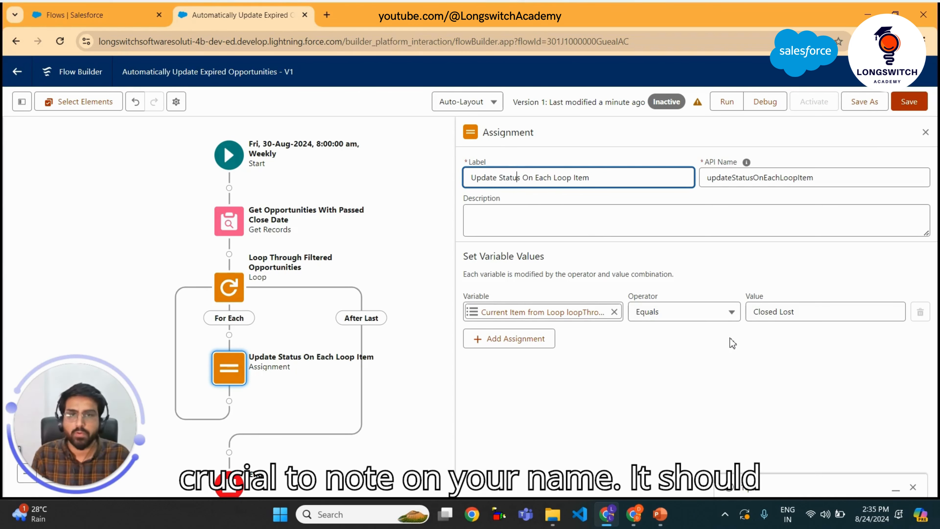
key("BackSpace")
key("BackSpace")
key("BackSpace")
key("BackSpace")
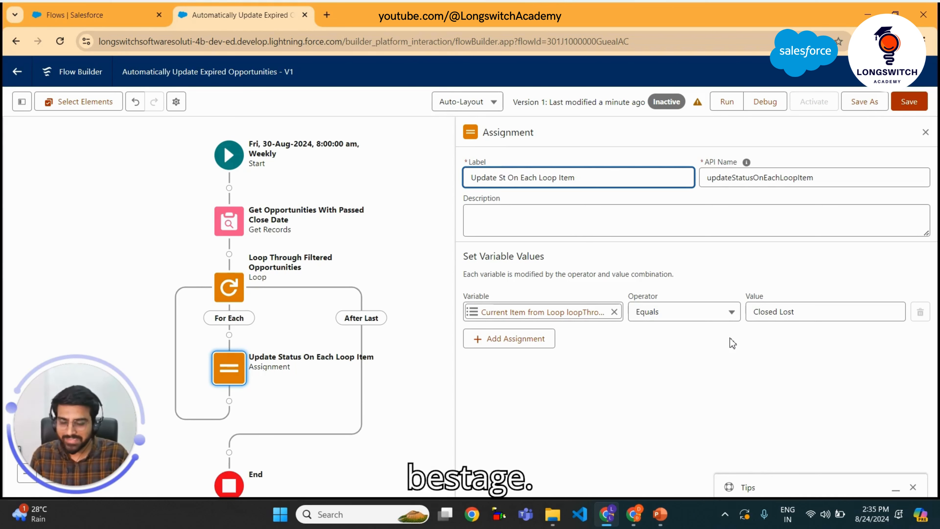
type("age")
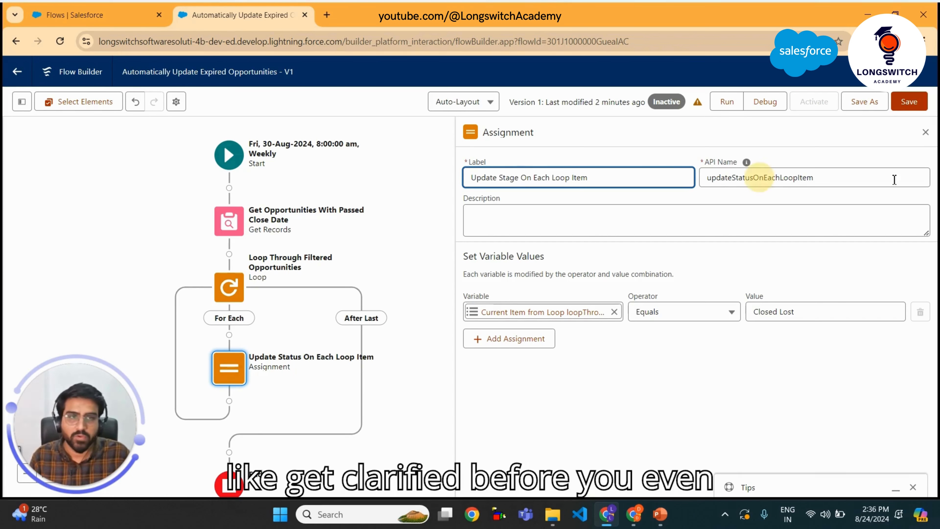
Change the assignment's API Name to updateStageOnEachLoopItem
left_click(758, 177)
key("BackSpace")
key("BackSpace")
key("BackSpace")
key("BackSpace")
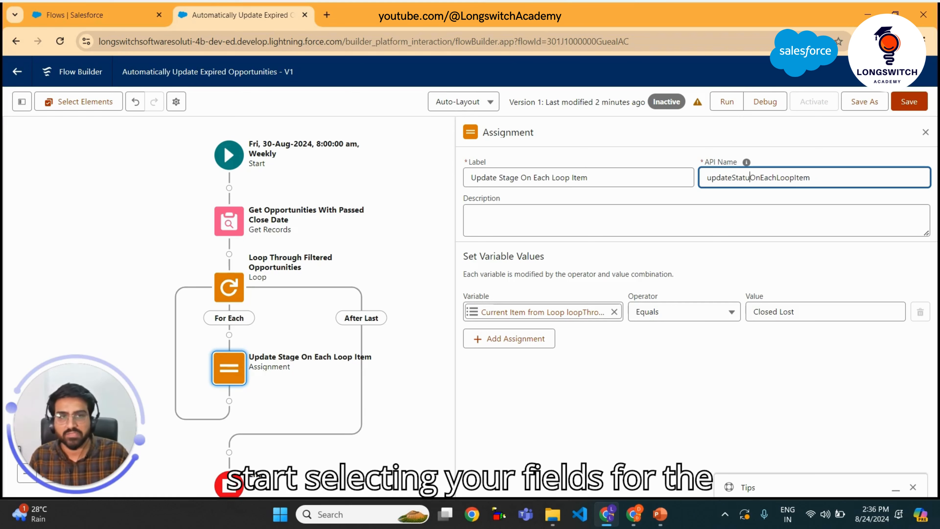
type("age")
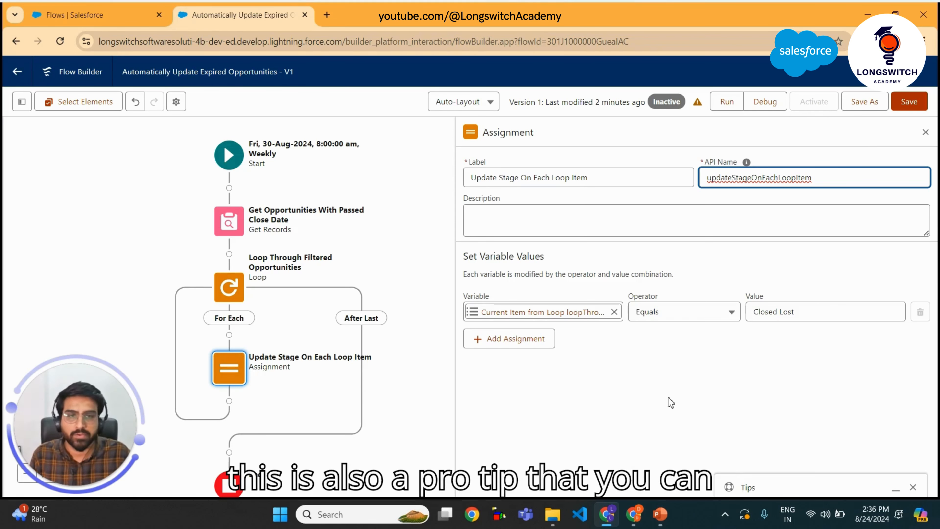
Add an Update Records element on the loop's After Last path
left_click(652, 376)
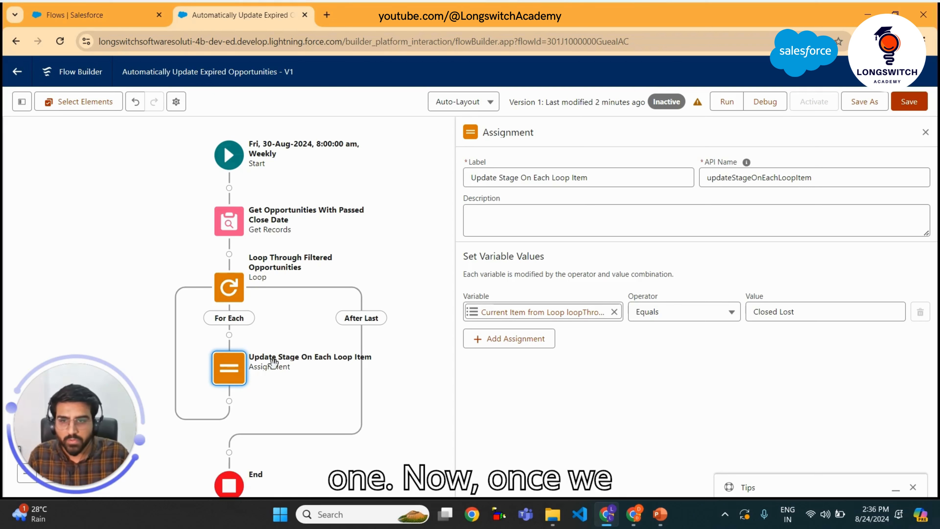
left_click_drag(283, 404, 288, 298)
left_click(233, 346)
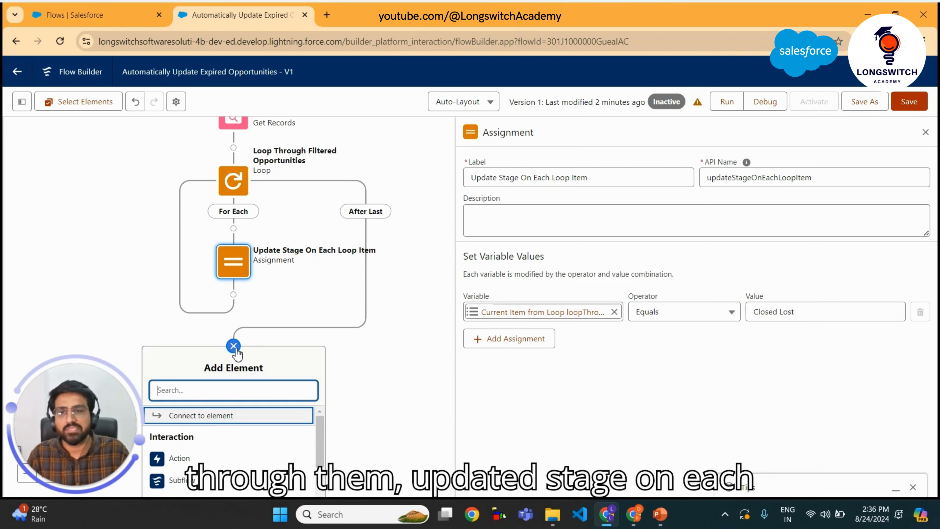
type("update")
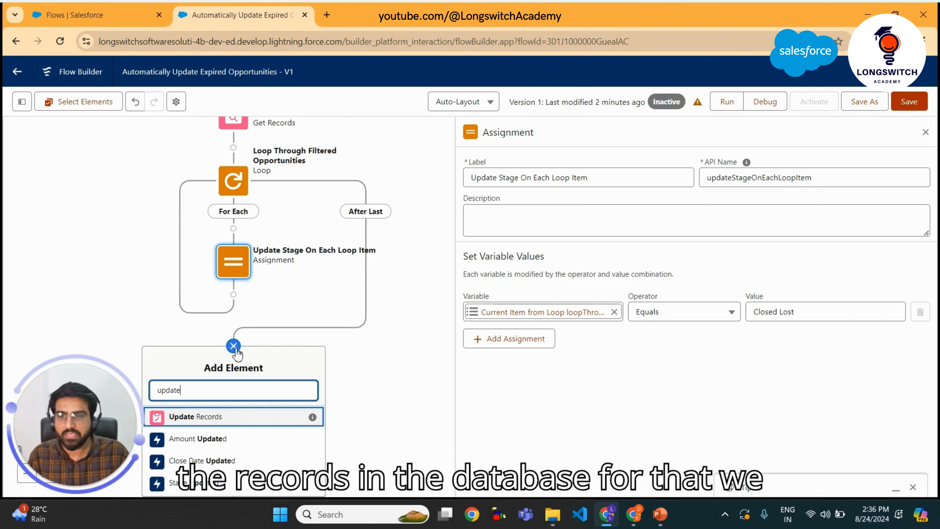
left_click(219, 422)
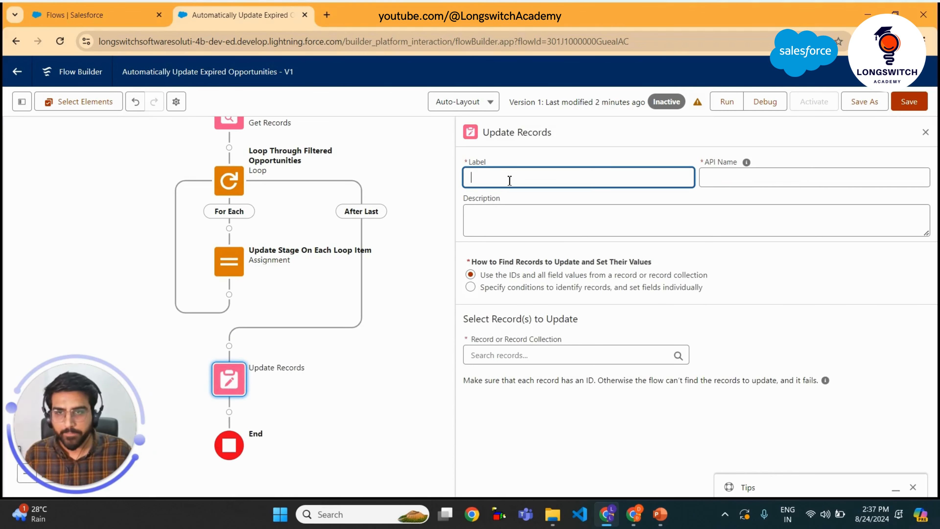
Label the Update Records element Update Opportunity Records
type("Update")
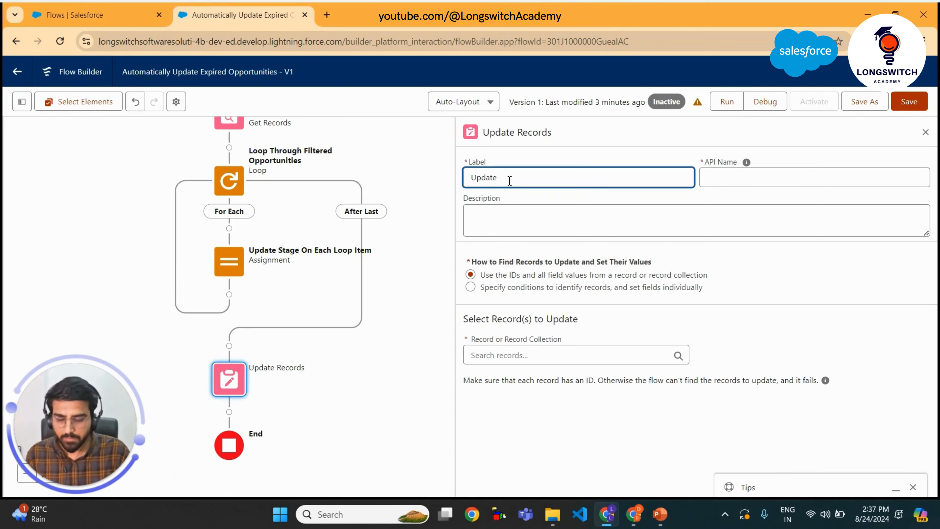
type(" Opport")
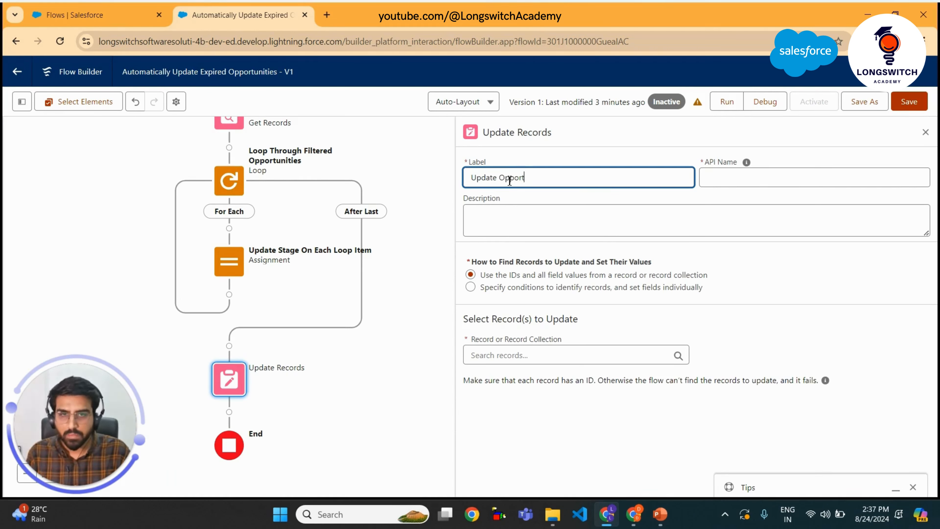
type("unitie")
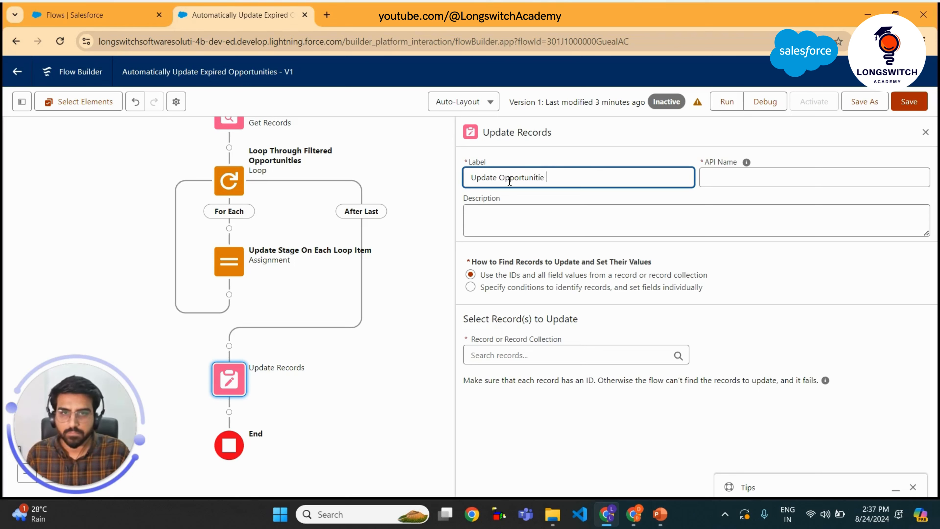
key("BackSpace")
key("BackSpace")
type("y ")
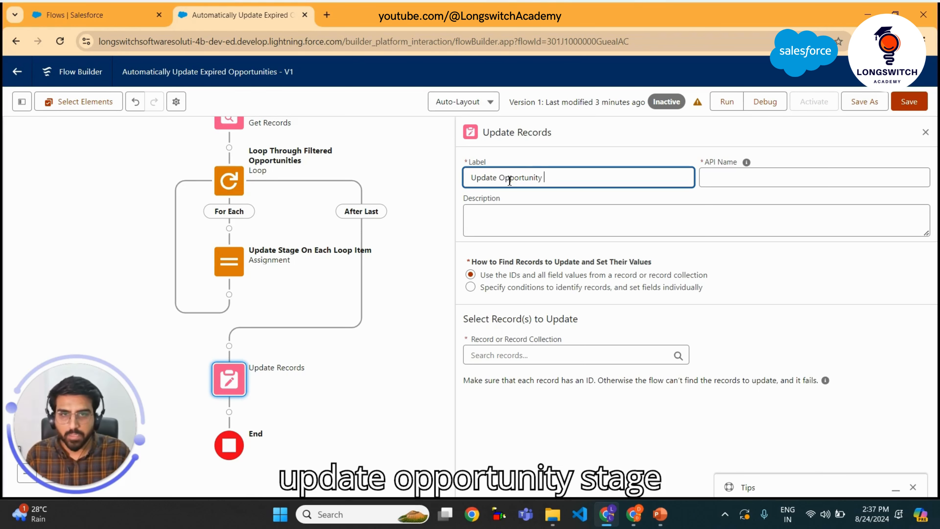
type("Stage")
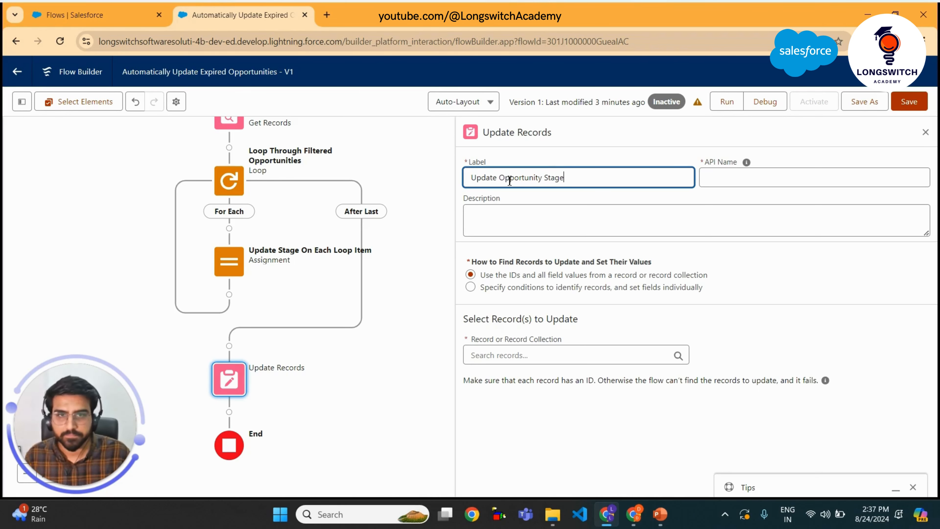
key("BackSpace")
key("BackSpace")
key("BackSpace")
key("BackSpace")
key("BackSpace")
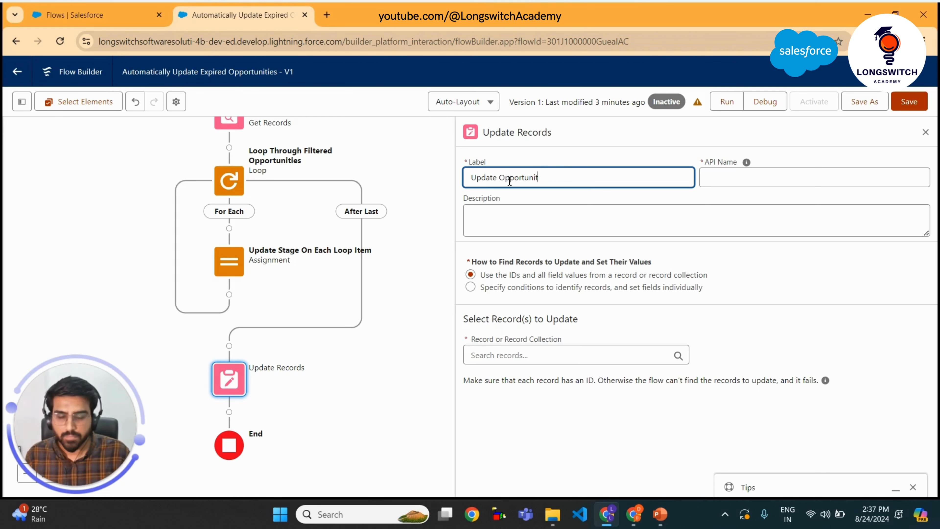
type("Recr")
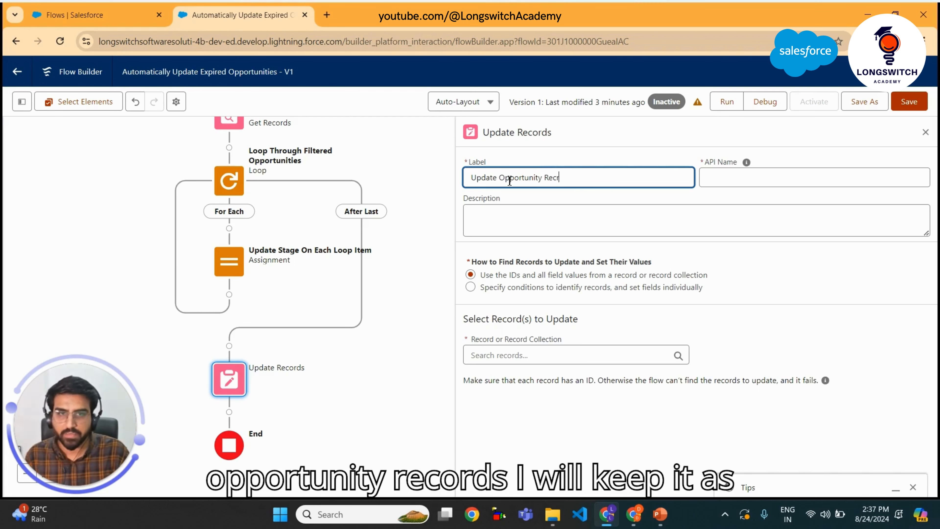
type("ord")
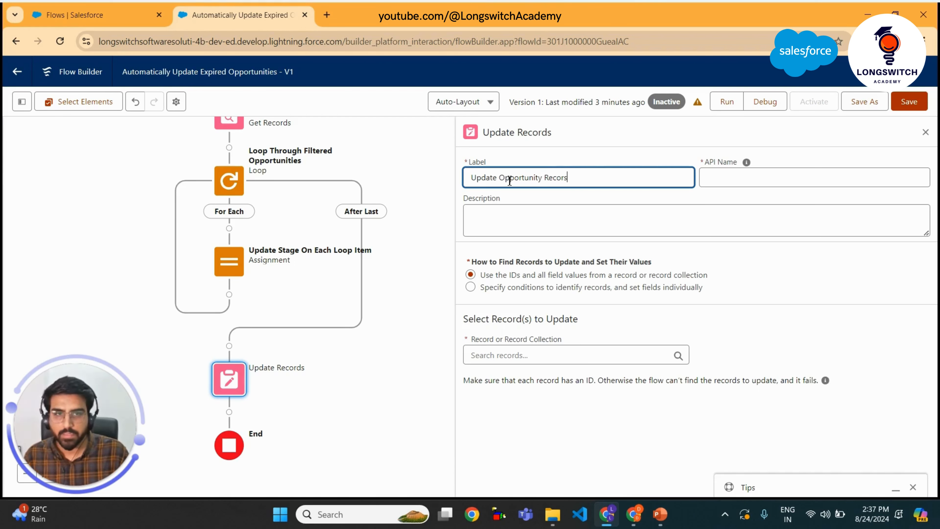
type("s")
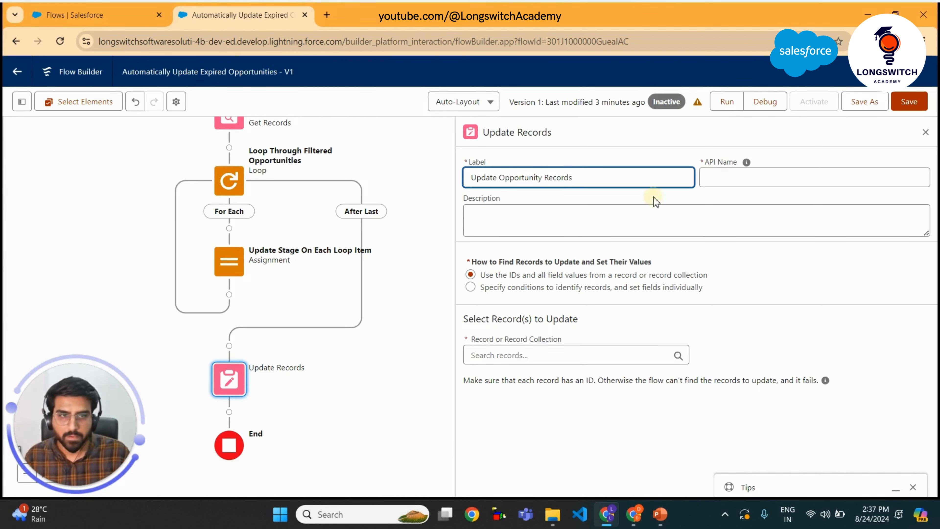
Set its API Name to updateOpportunityRecords and choose the Opportunities from Get Opportunities With Passed Close Date as records to update
left_click(742, 180)
key("Left")
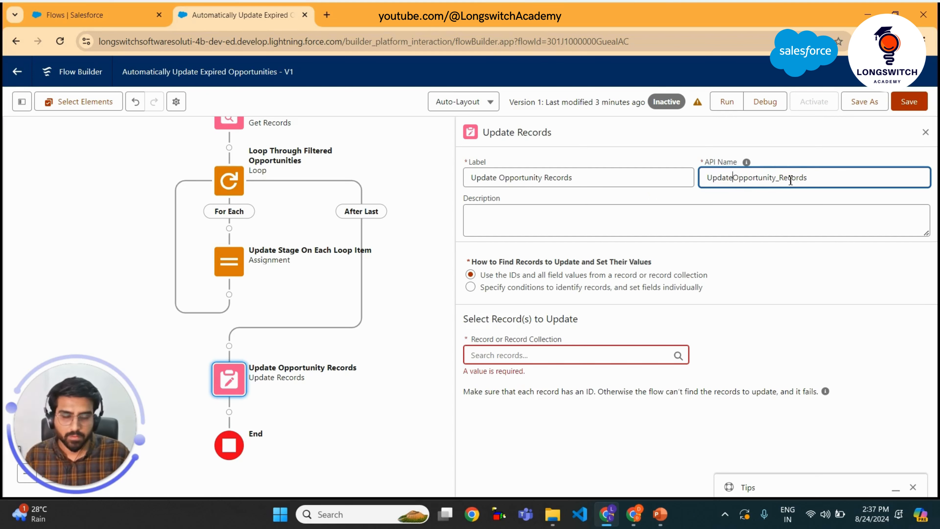
key("BackSpace")
key("BackSpace")
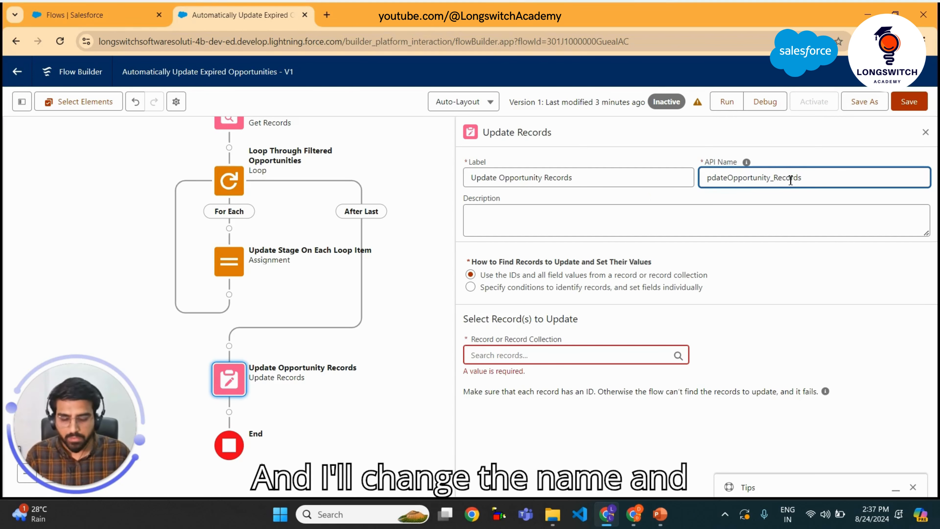
type("u")
key("Right")
key("Right")
key("Right")
key("Right")
key("Right")
key("Right")
key("Right")
key("Right")
key("Right")
key("Right")
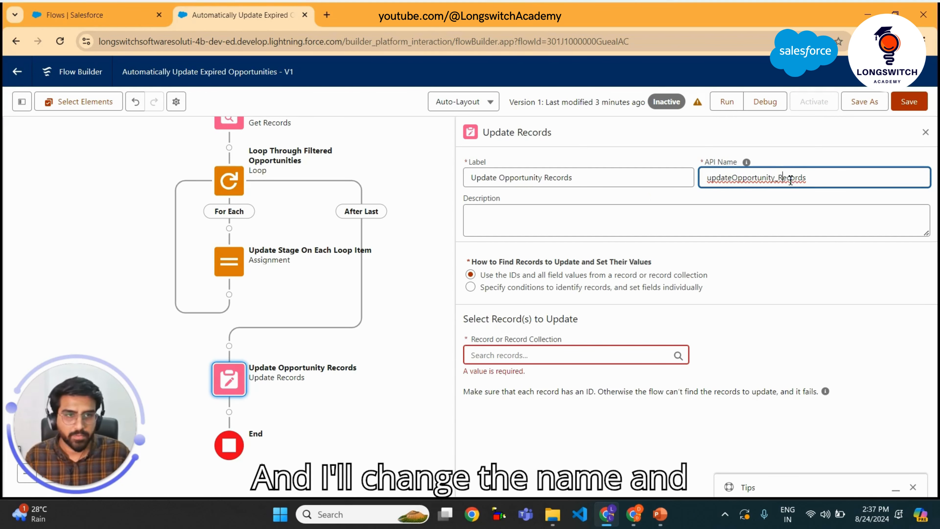
key("BackSpace")
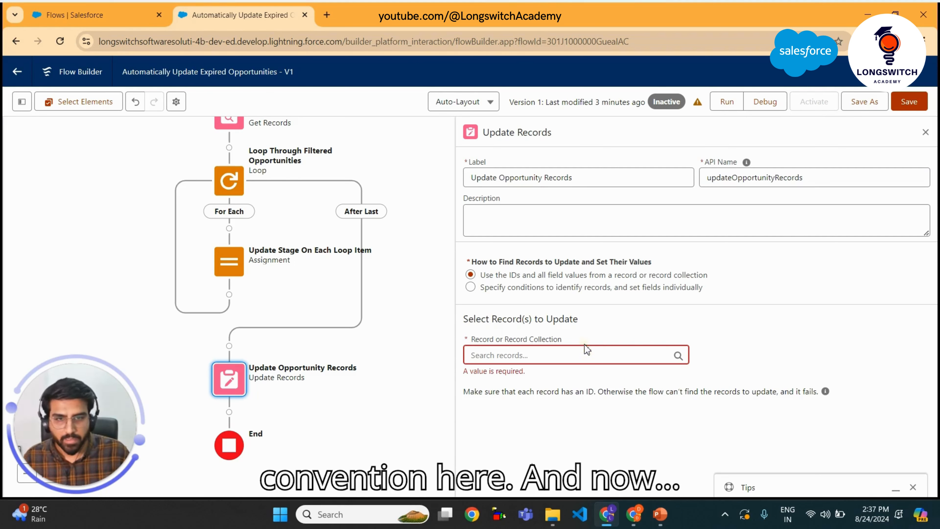
left_click(544, 361)
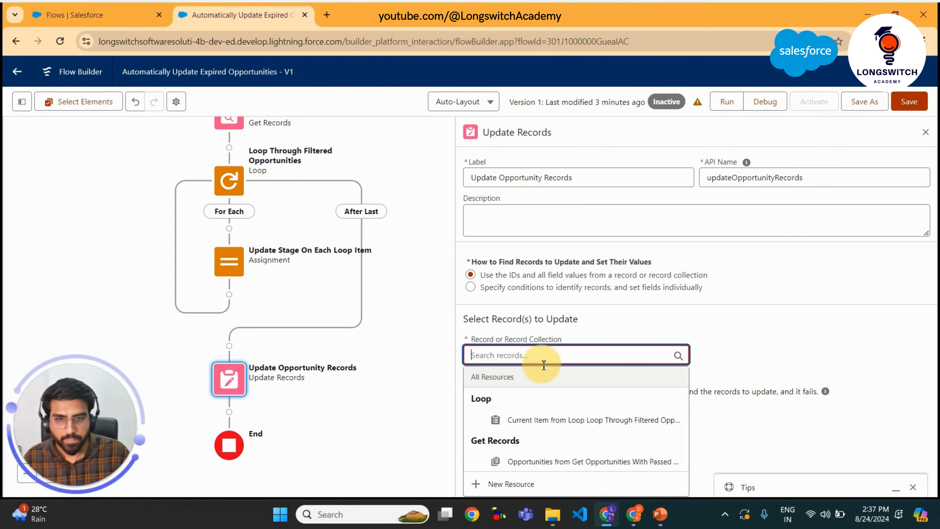
left_click(574, 462)
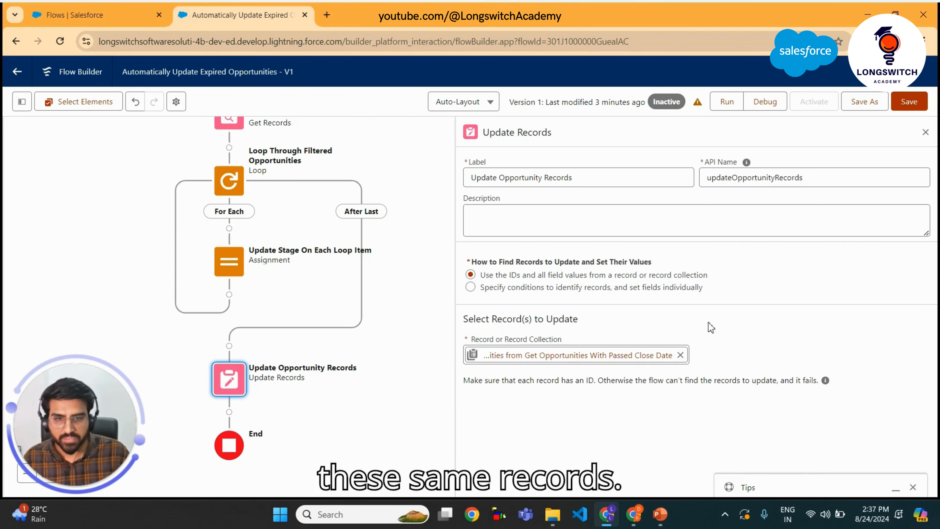
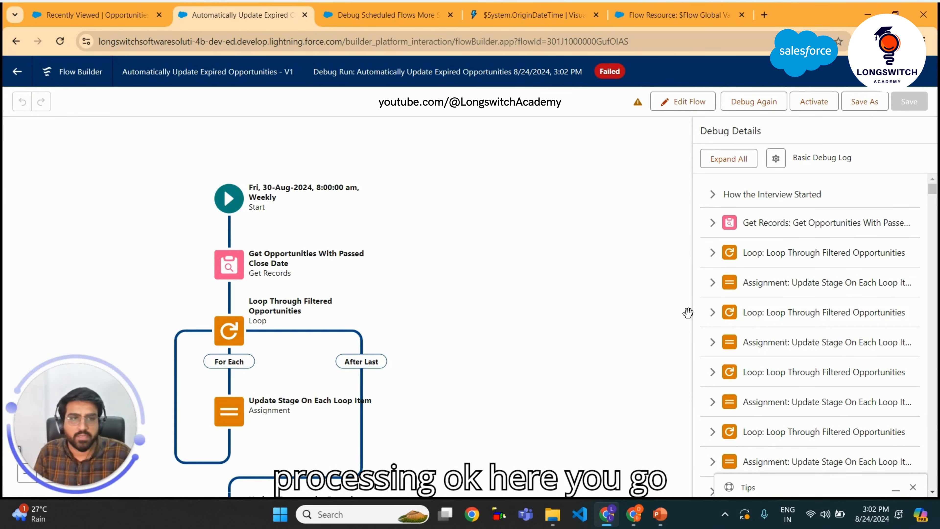
Review the Get Records filter and the loop and assignment iterations in the failed run's debug details
left_click(759, 222)
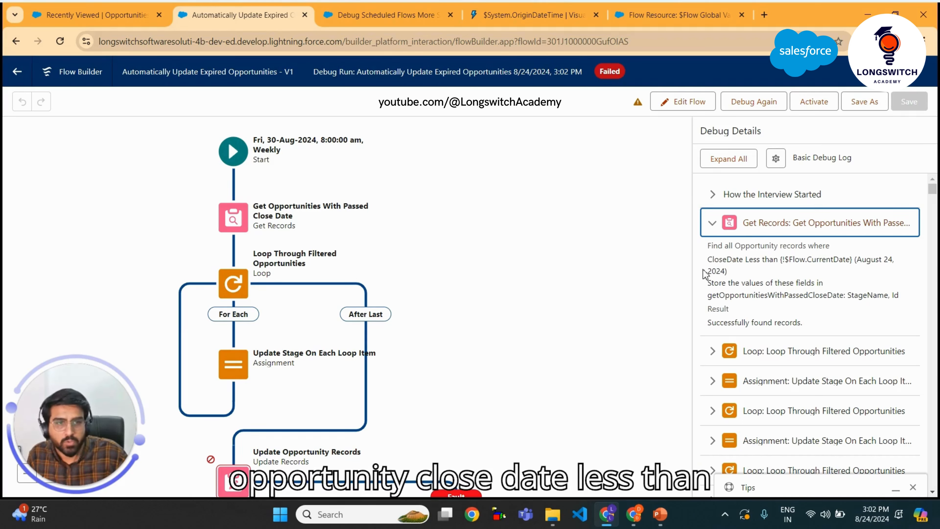
left_click_drag(708, 259, 779, 261)
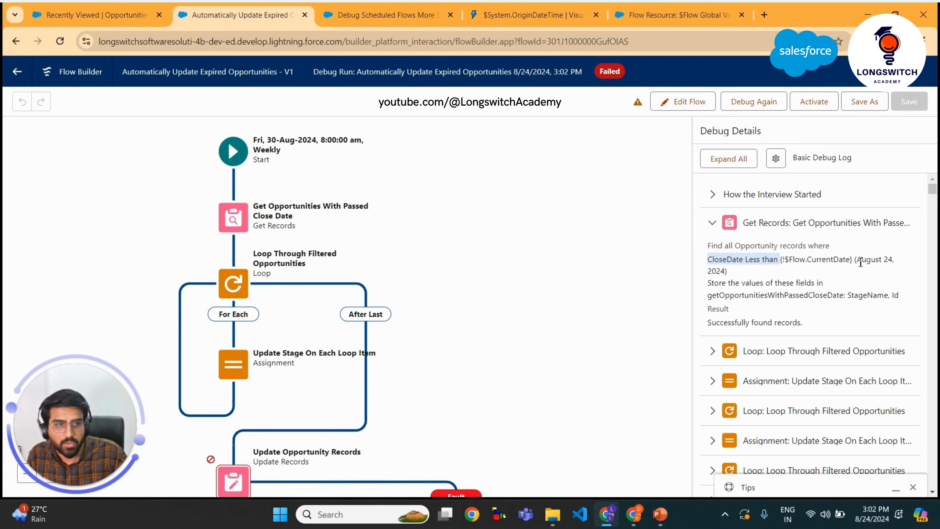
mouse_move(859, 260)
left_mouse_down()
mouse_move(888, 263)
mouse_move(718, 276)
mouse_move(727, 277)
left_mouse_up()
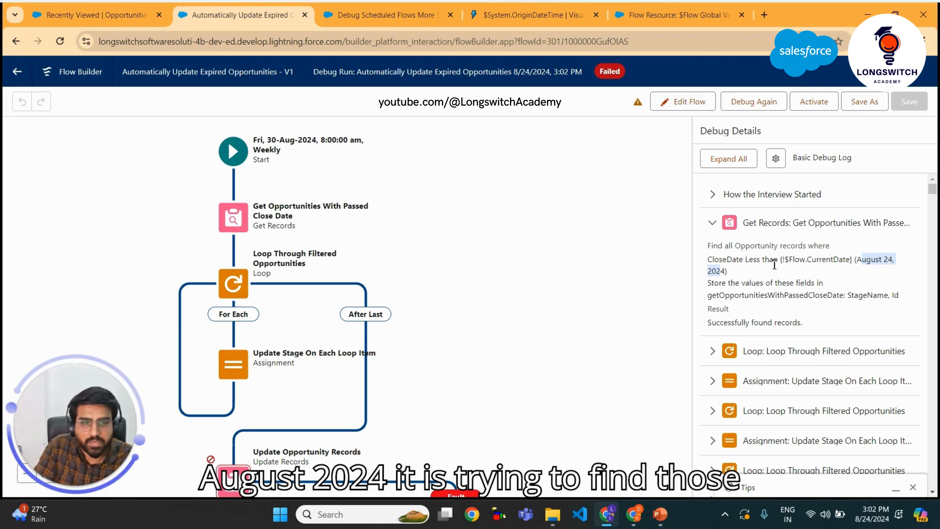
scroll(774, 264, "down", 3)
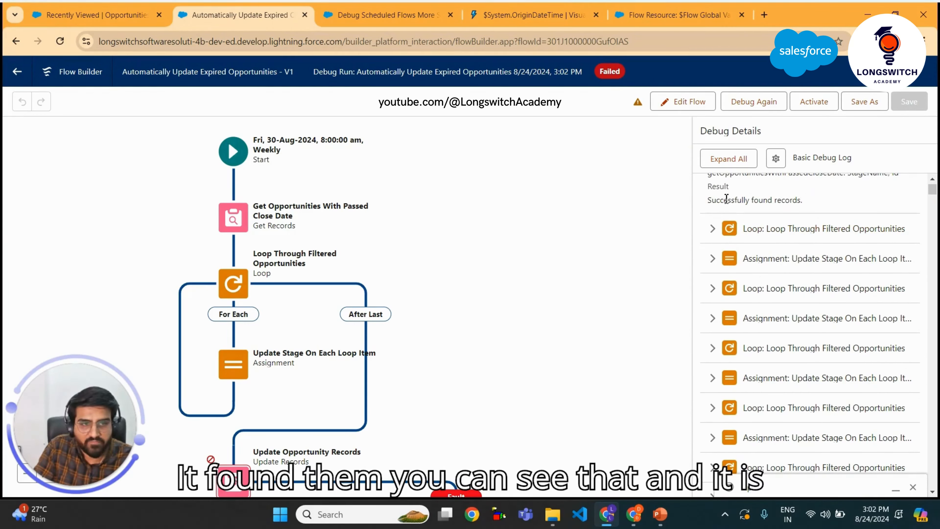
left_click_drag(711, 200, 799, 201)
scroll(749, 242, "down", 2)
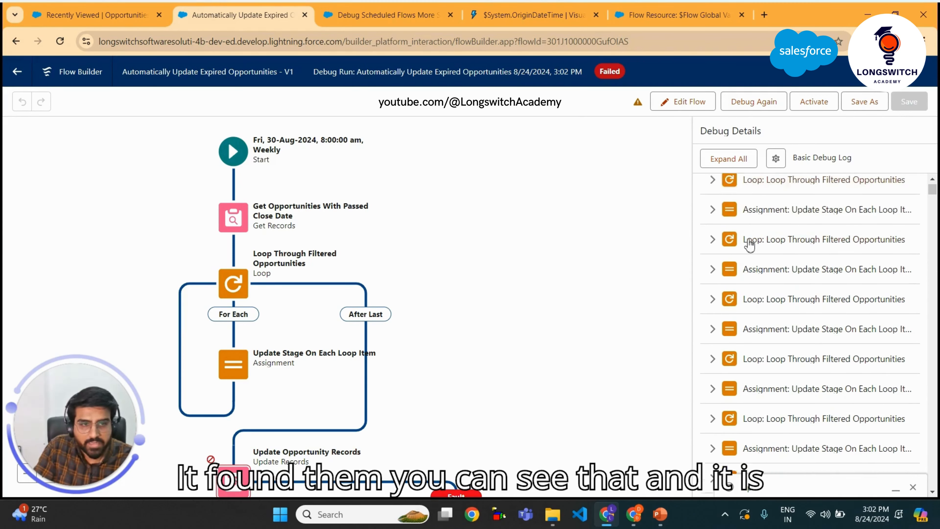
scroll(739, 214, "up", 2)
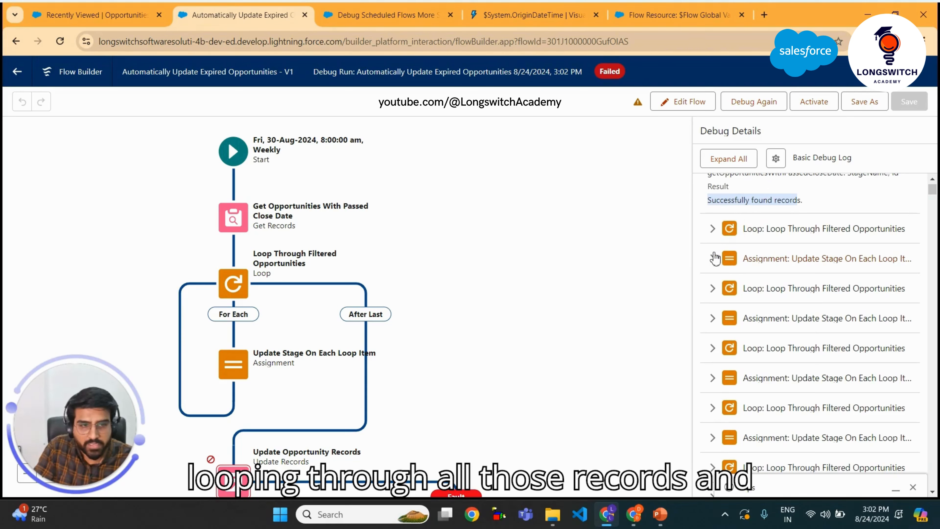
scroll(733, 267, "down", 3)
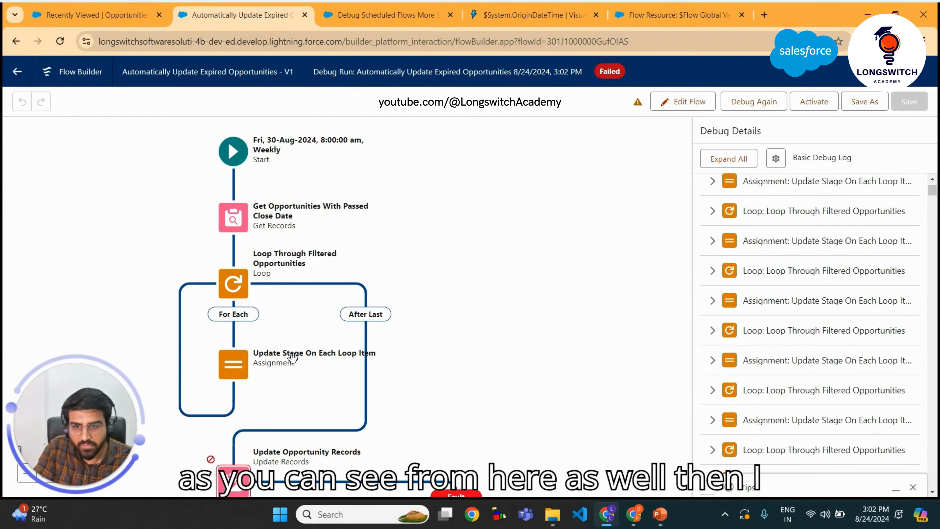
scroll(793, 321, "down", 3)
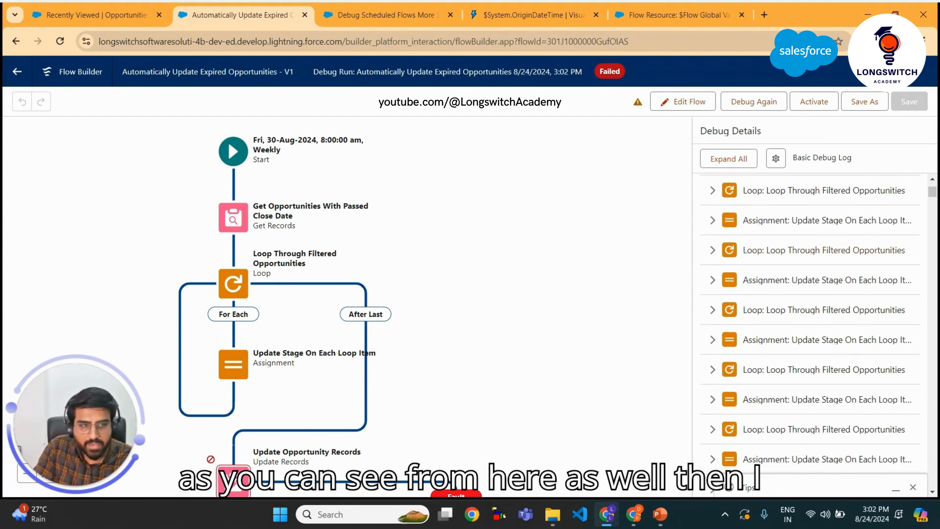
mouse_move(932, 192)
left_mouse_down()
mouse_move(932, 430)
mouse_move(933, 187)
mouse_move(934, 201)
left_mouse_up()
Examine the Update Records error messages and the stage values it tried to save in the debug log
scroll(800, 284, "up", 5)
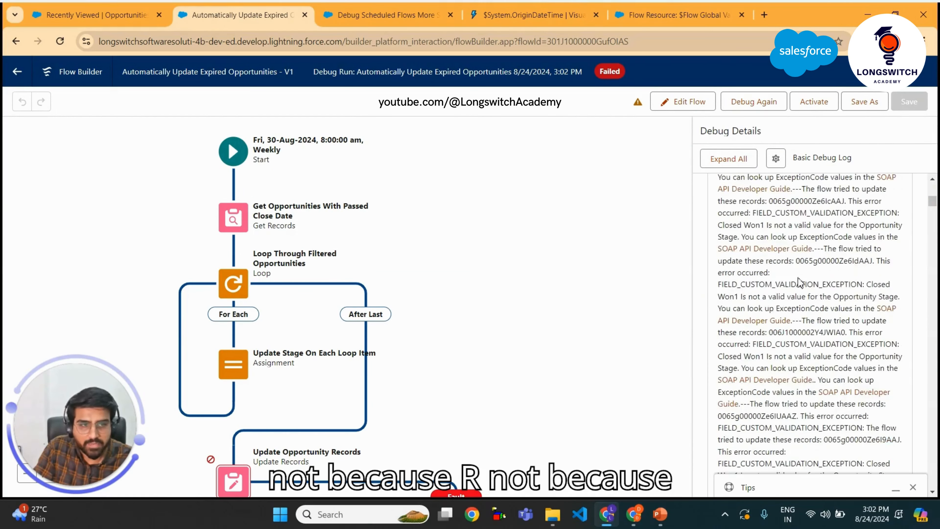
scroll(800, 284, "up", 10)
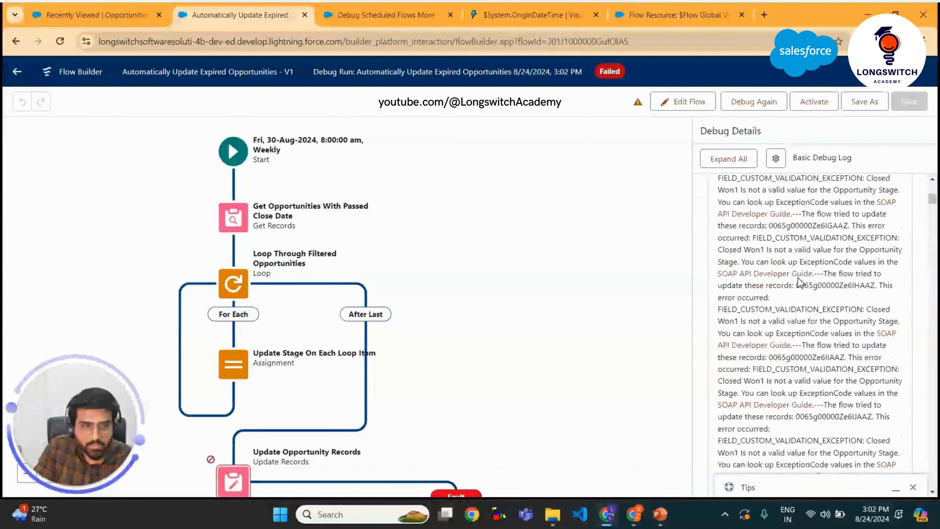
scroll(800, 283, "down", 10)
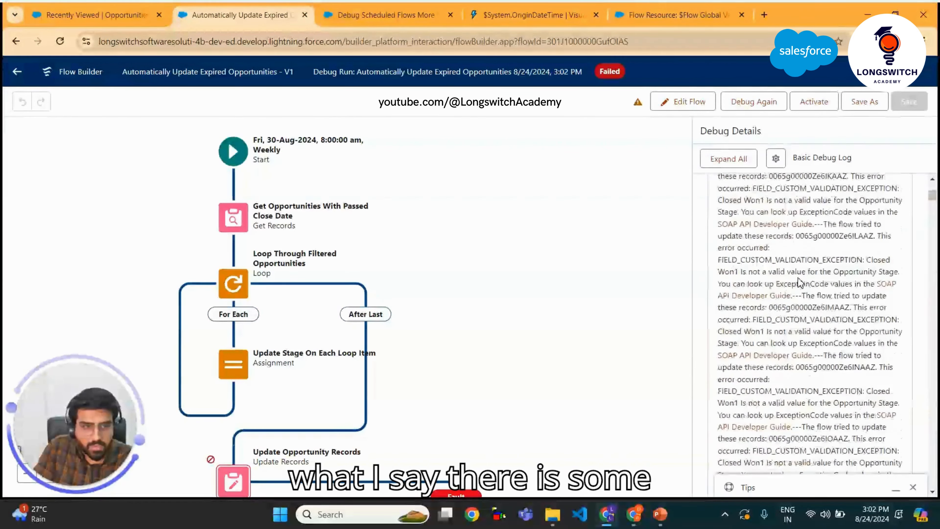
scroll(800, 283, "up", 10)
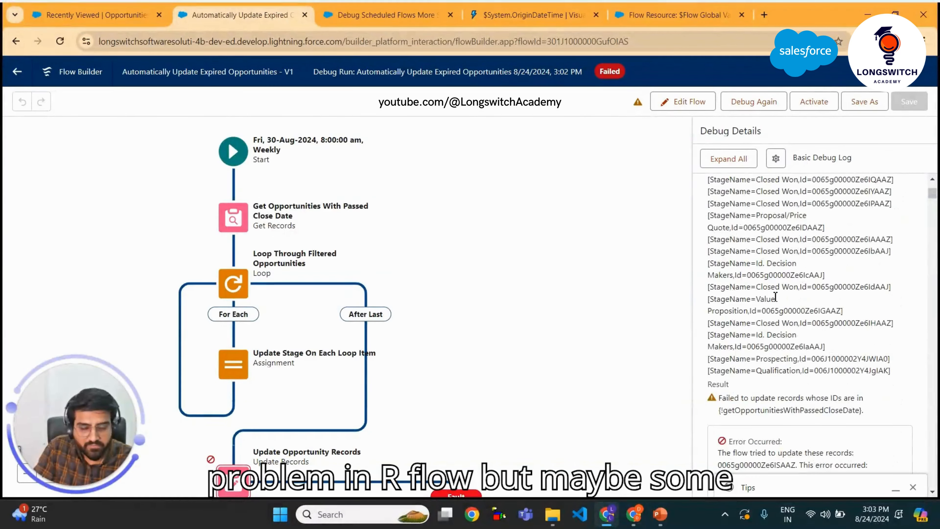
scroll(776, 302, "down", 5)
scroll(775, 302, "down", 3)
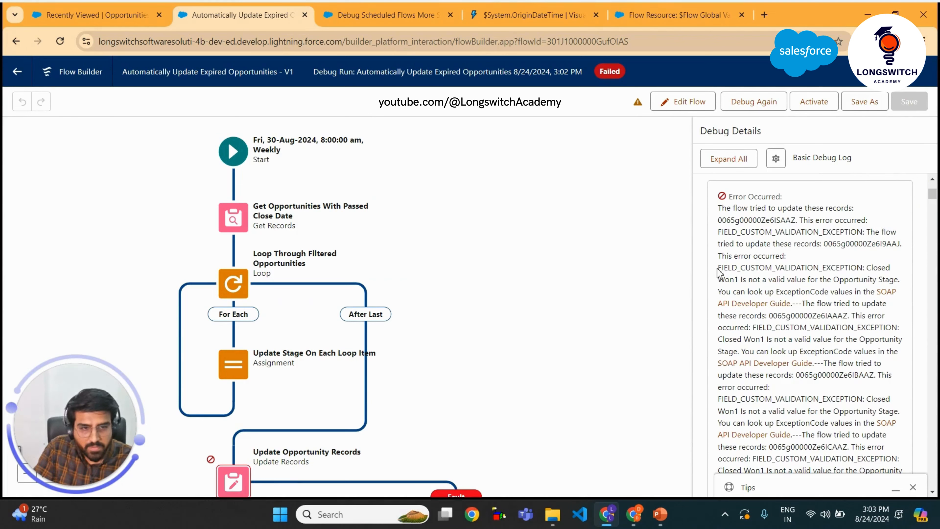
left_click_drag(718, 273, 913, 269)
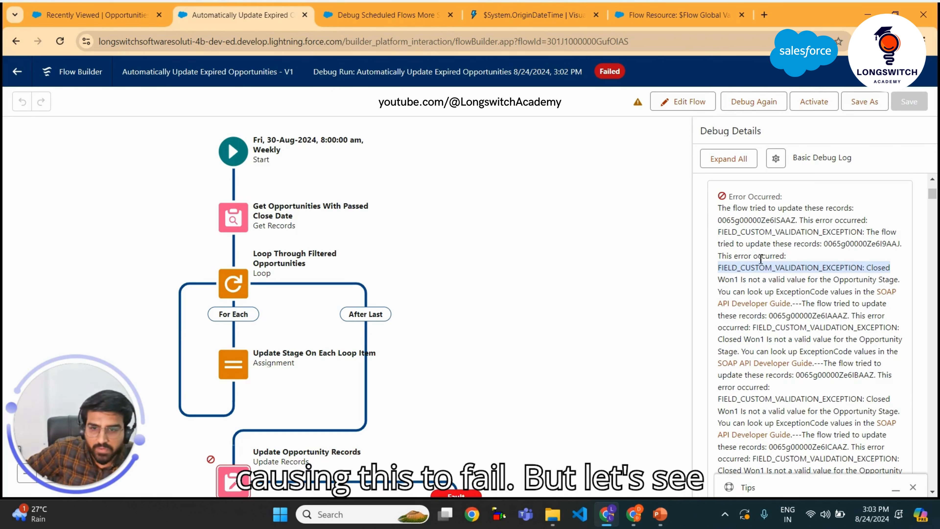
scroll(831, 266, "up", 5)
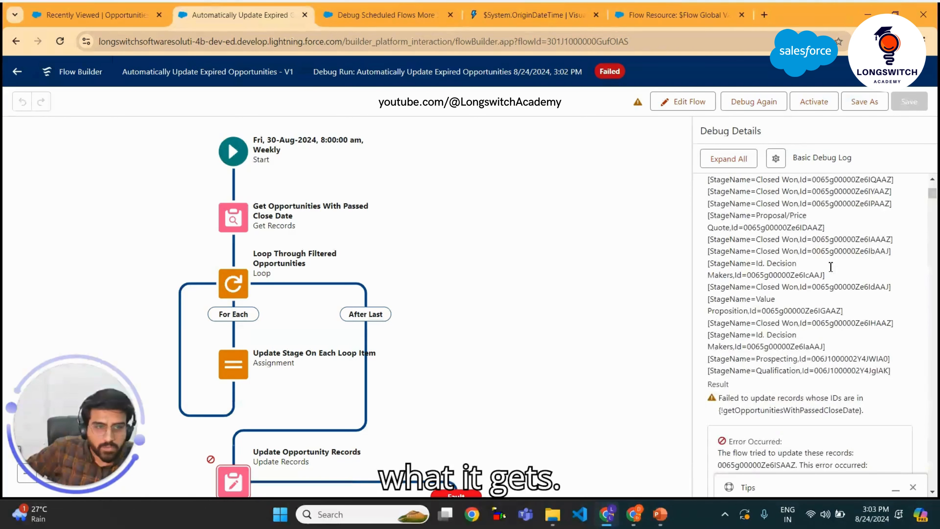
left_click_drag(756, 250, 800, 252)
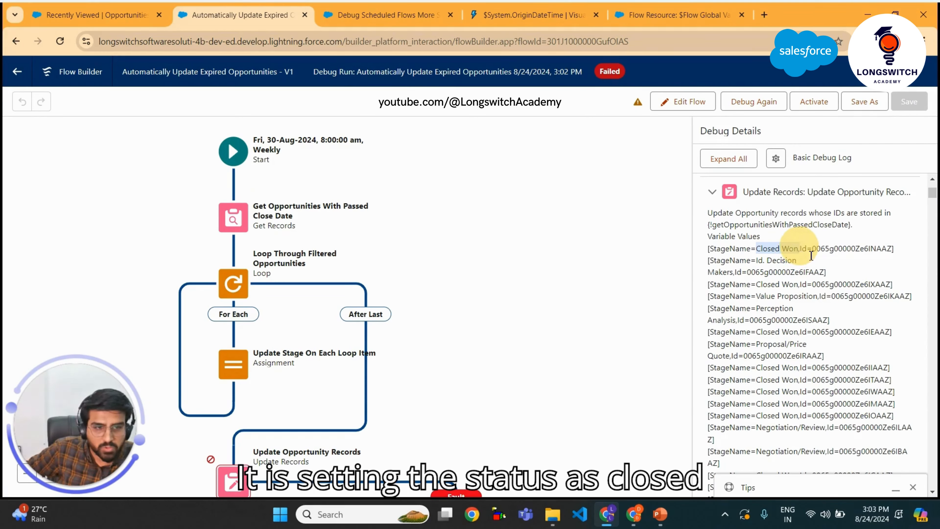
scroll(829, 273, "down", 5)
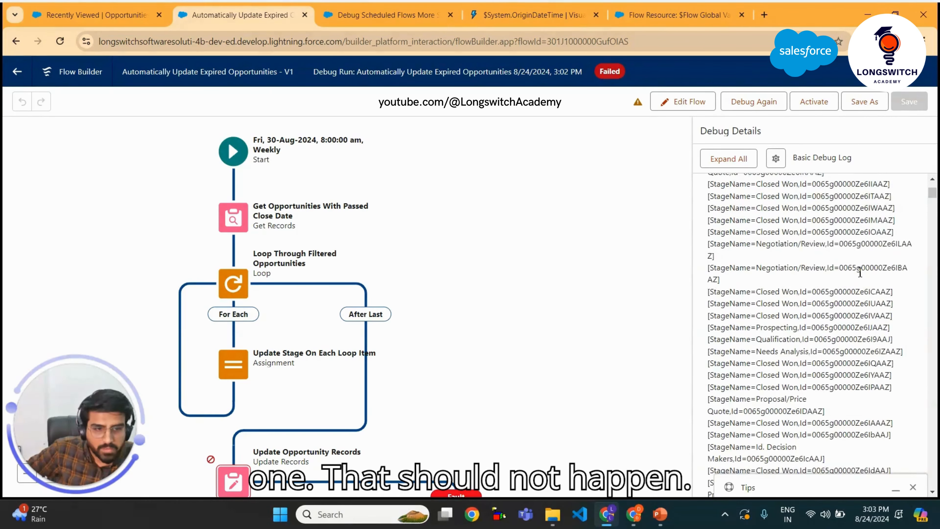
scroll(860, 273, "down", 3)
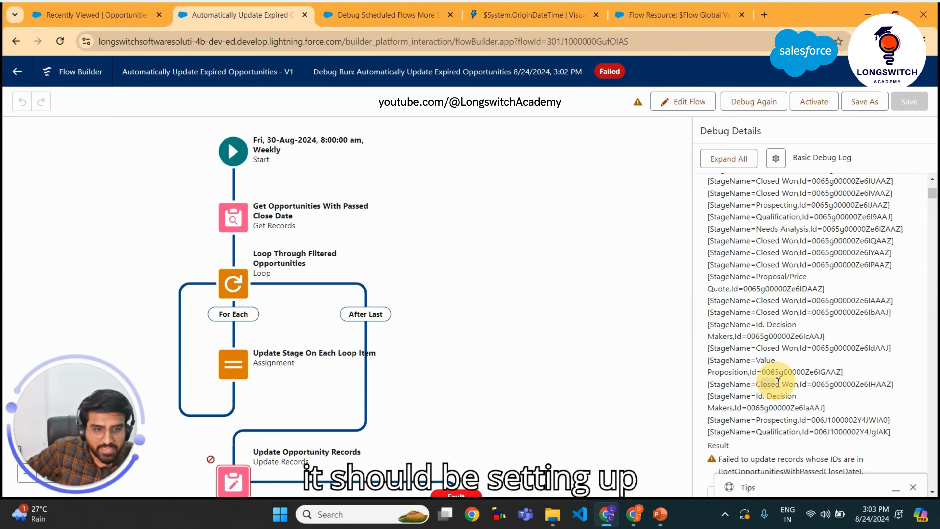
left_click_drag(761, 384, 788, 384)
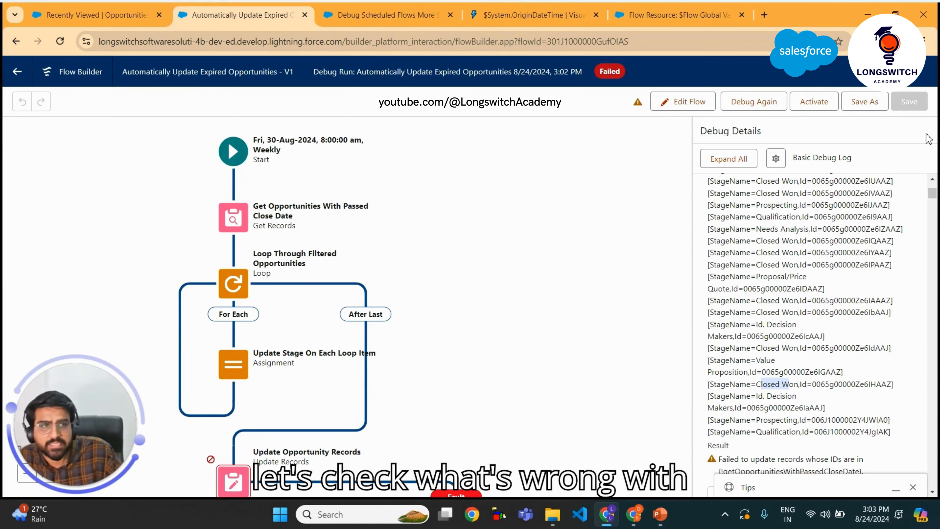
Return to editing the flow and open the toolbox
left_click(678, 102)
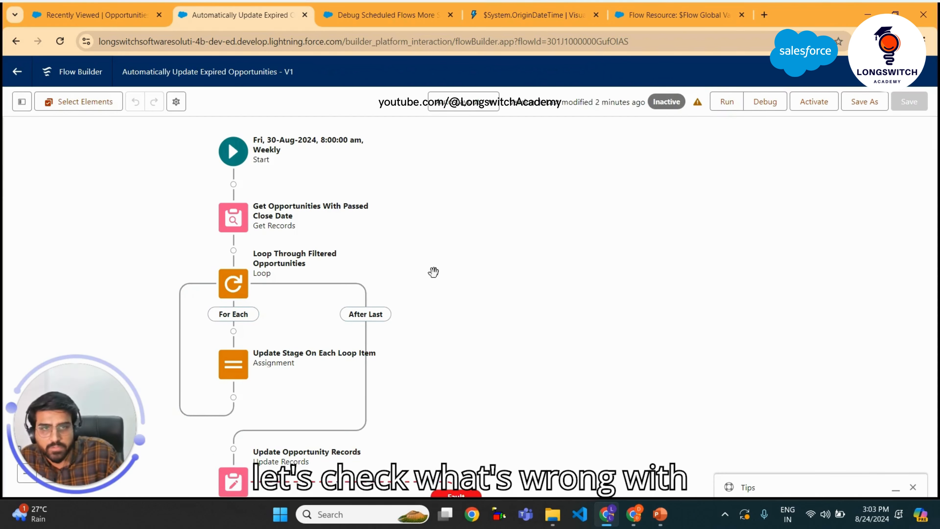
scroll(560, 282, "down", 1)
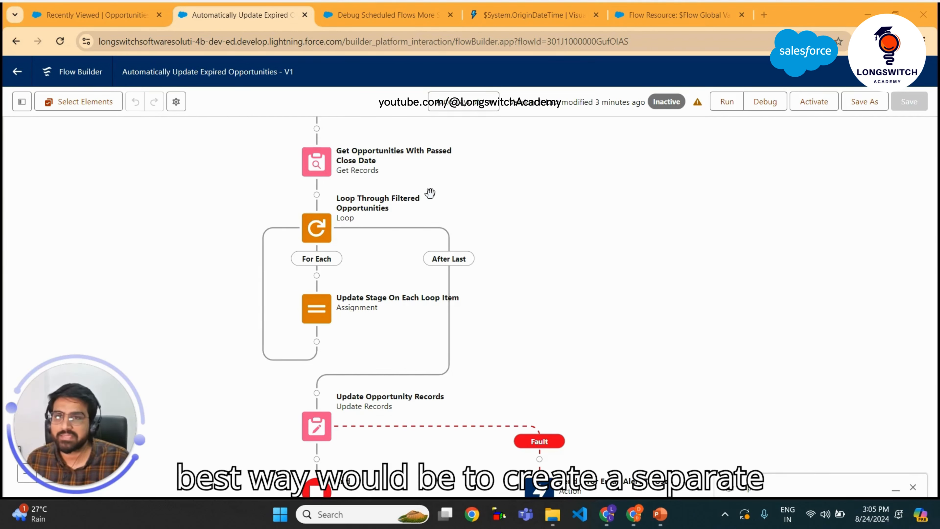
left_click(21, 102)
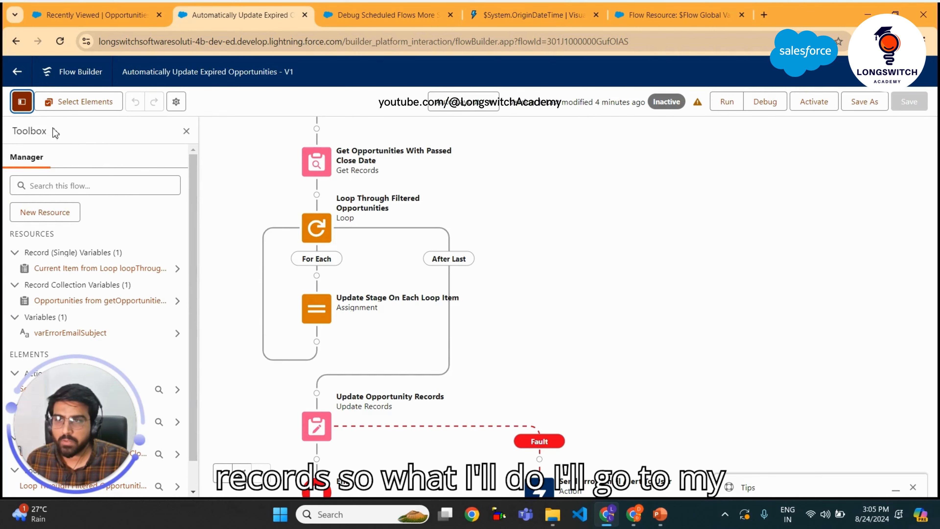
Create a new Variable resource with the API Name varUpdatedOppRecords
left_click(64, 221)
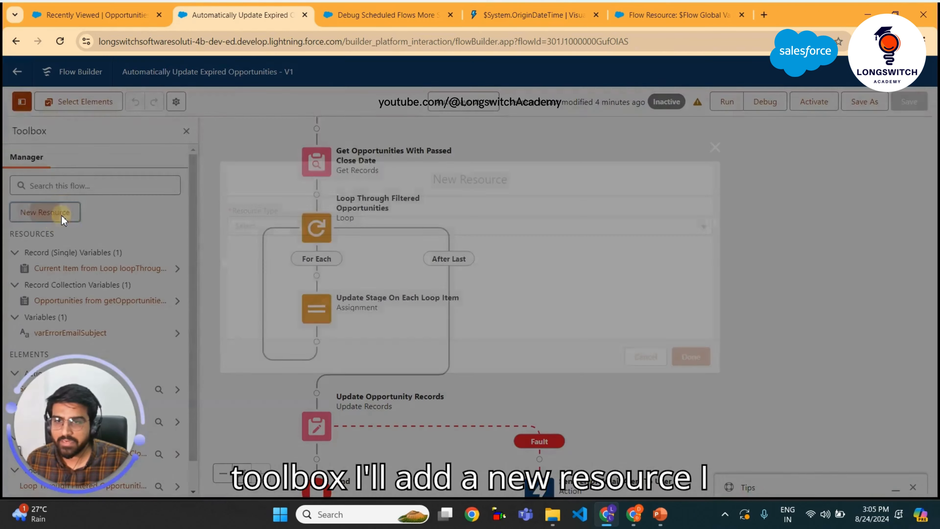
left_click(290, 226)
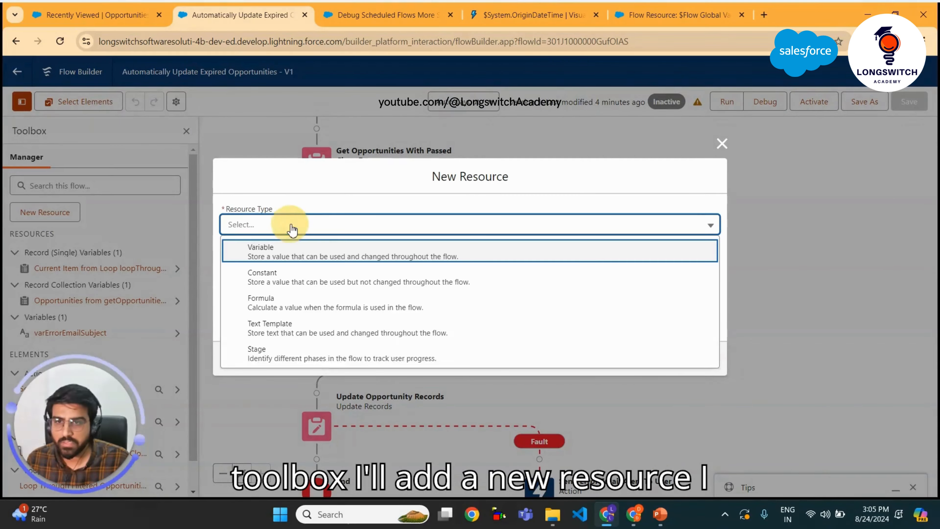
left_click(291, 247)
left_click(264, 249)
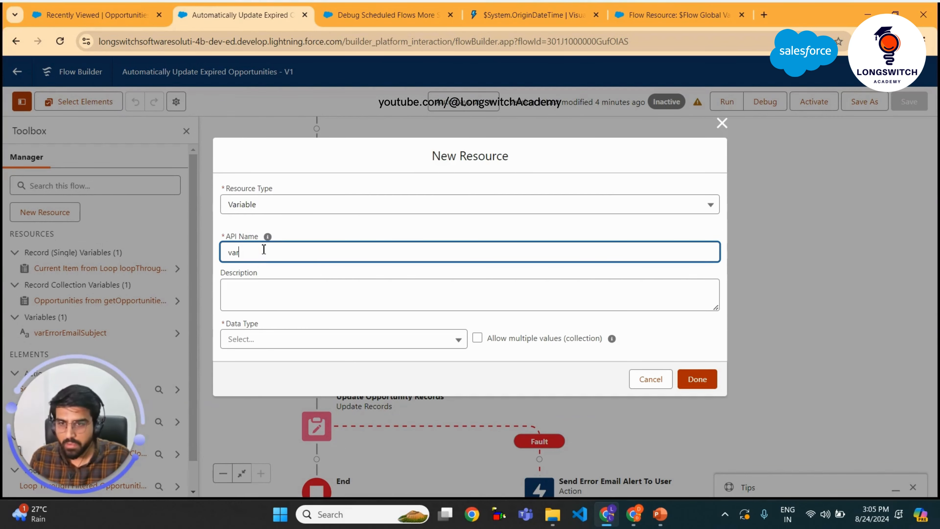
type("varUpdat")
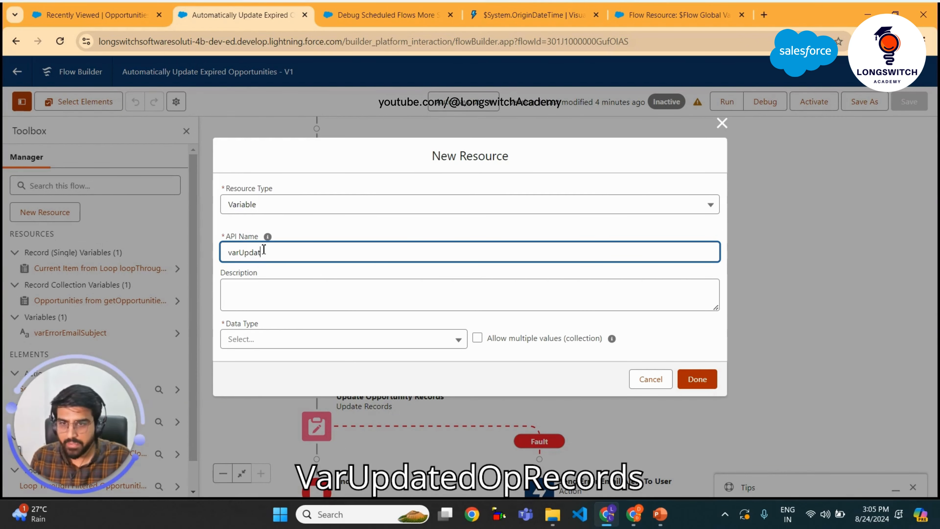
type("edOppRecords")
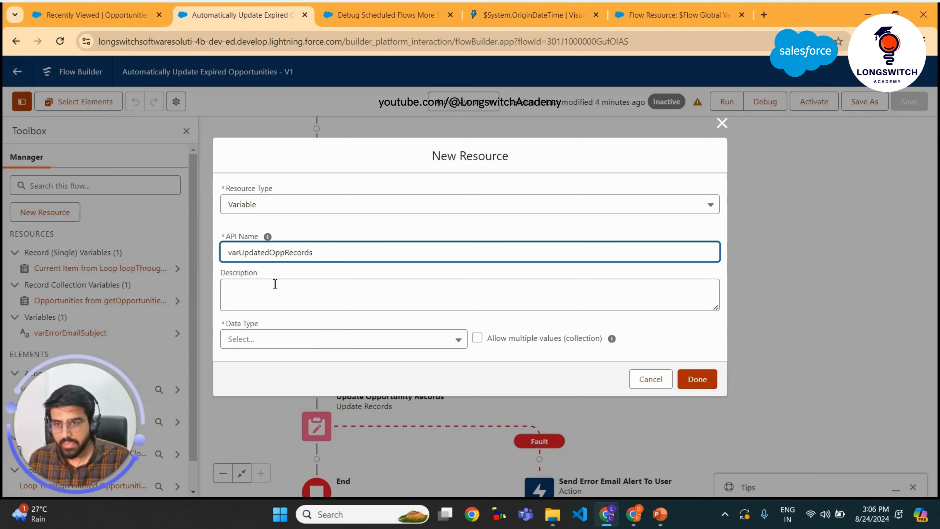
Set the variable's data type to Record, allow multiple values, choose the Opportunity object, and save it
left_click(307, 338)
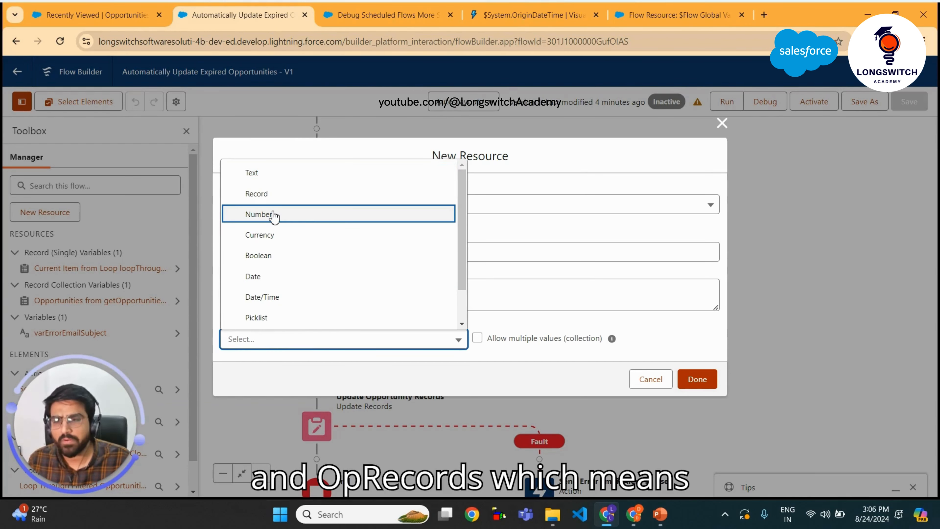
left_click(279, 195)
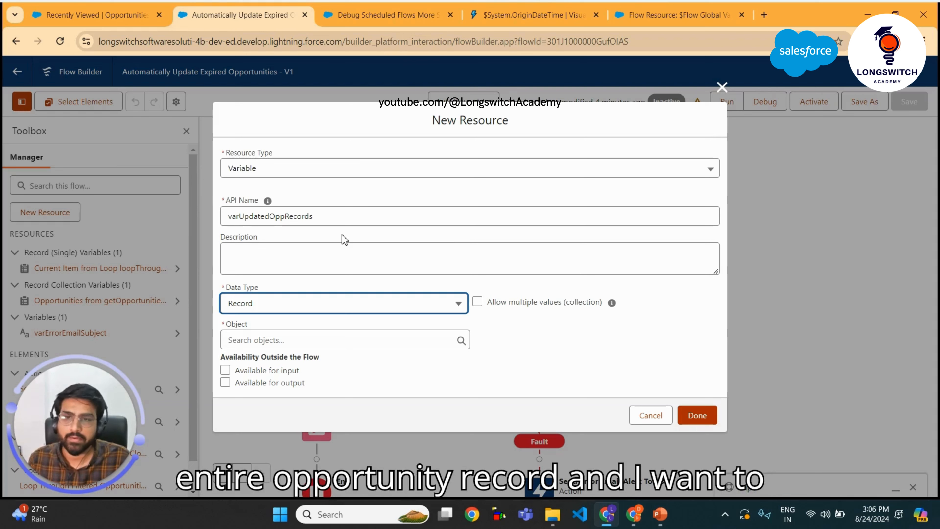
left_click(477, 305)
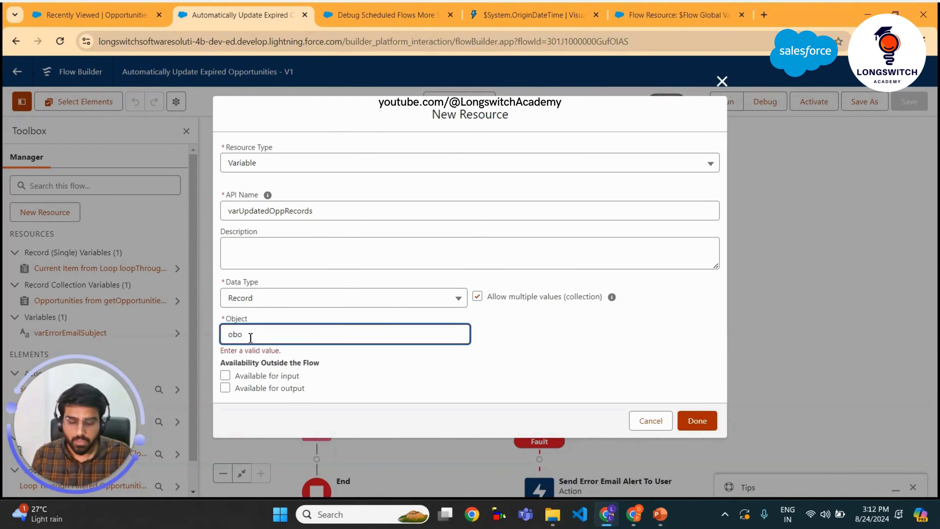
left_click(250, 337)
key("BackSpace")
key("BackSpace")
type("pp")
key("BackSpace")
key("BackSpace")
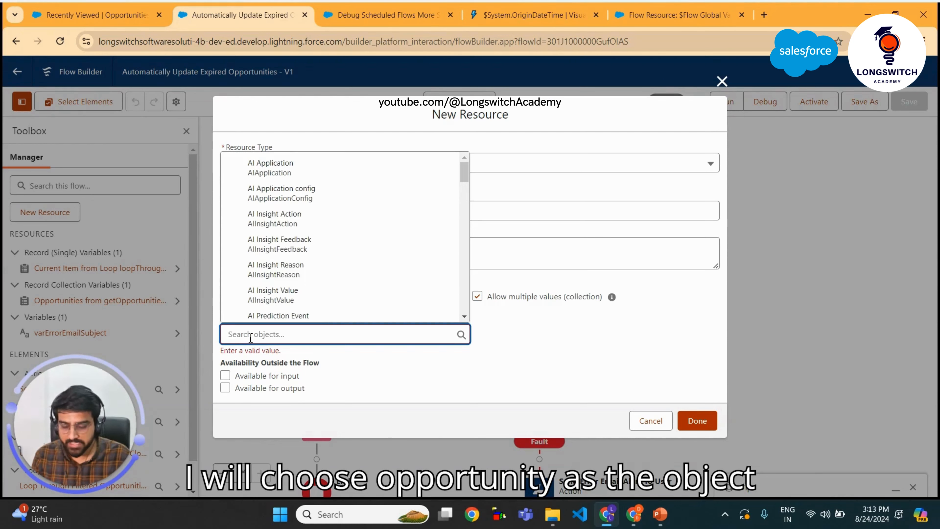
type("opp")
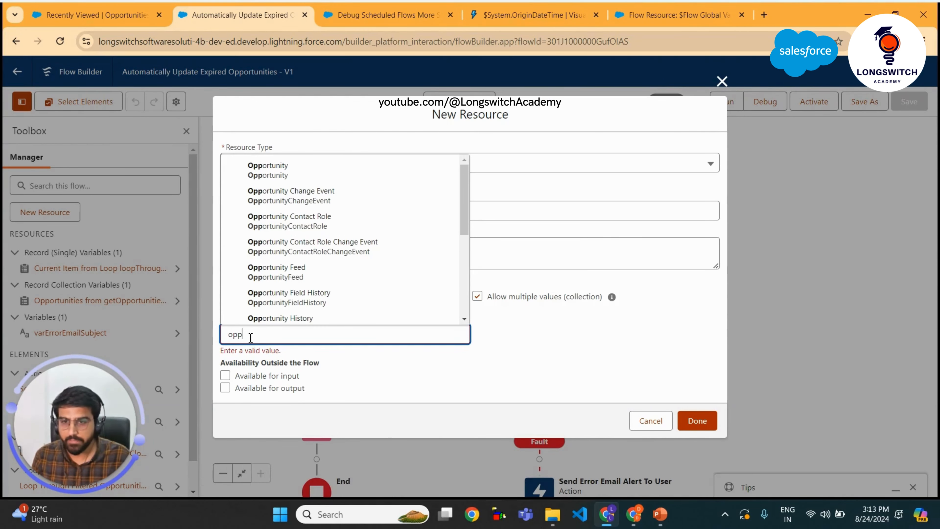
left_click(282, 170)
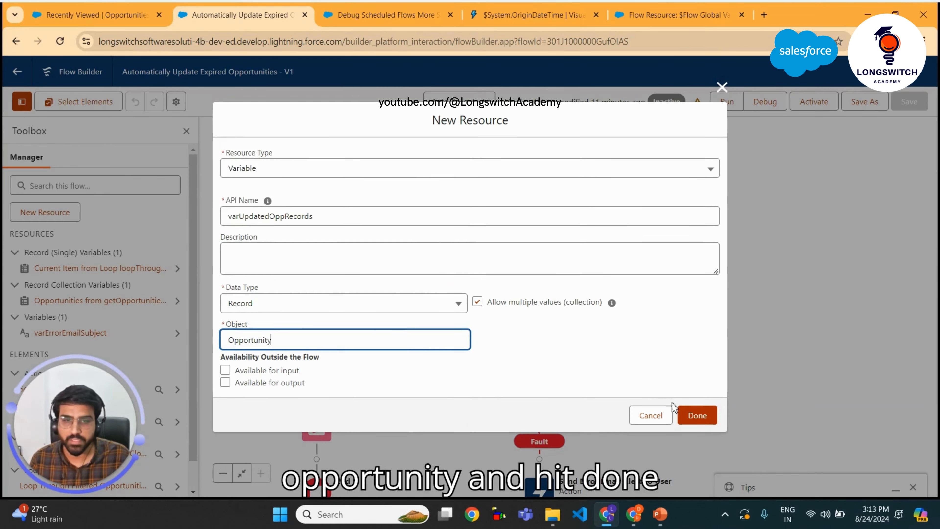
left_click(691, 419)
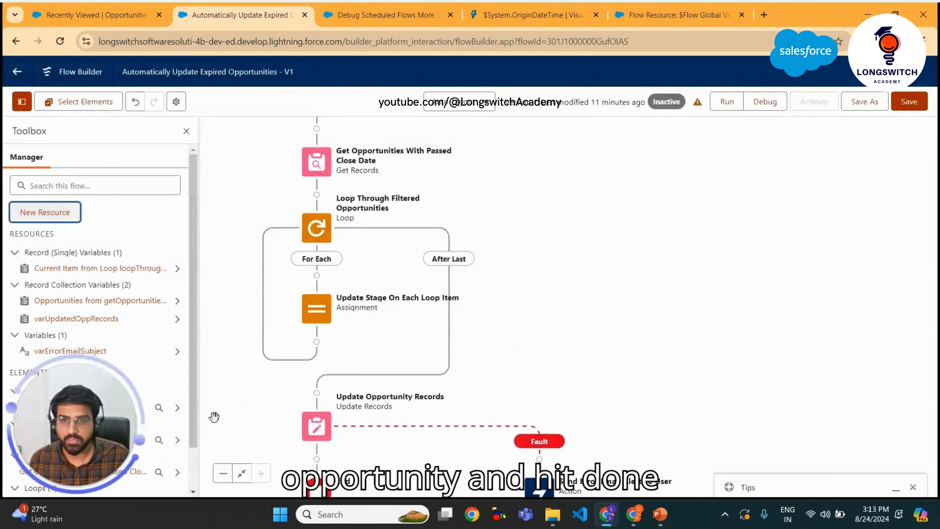
Add an Assignment element inside the loop after the stage update, labelled "Add Each Loop Item To Collection"
left_click(317, 342)
type("Assign")
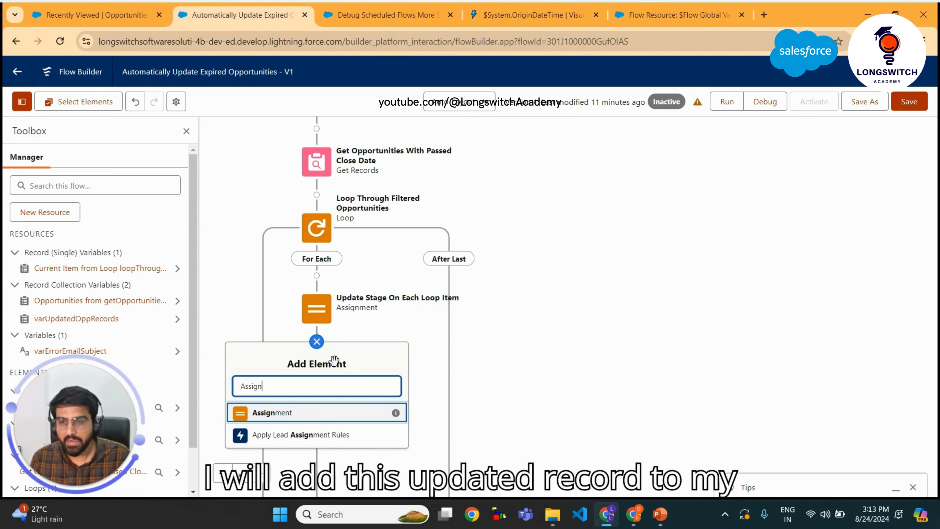
left_click(312, 413)
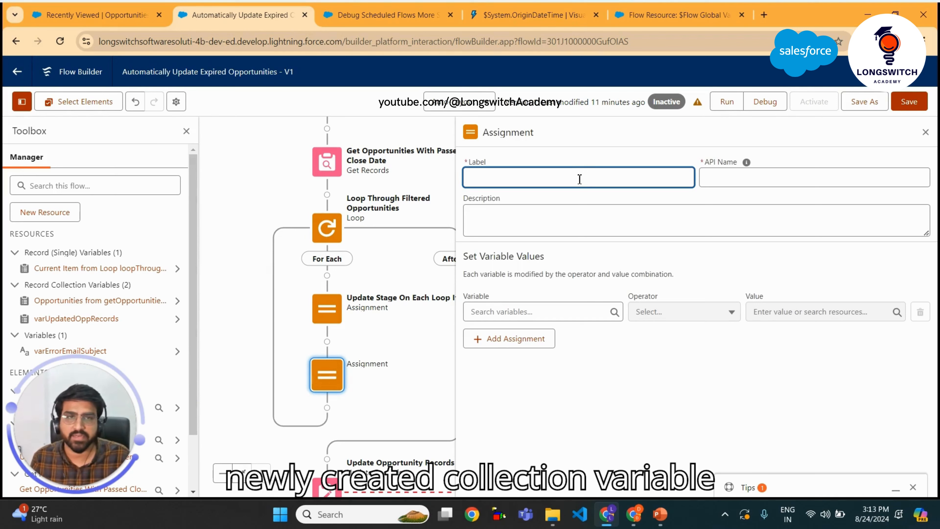
type("Add Each Loop Ite")
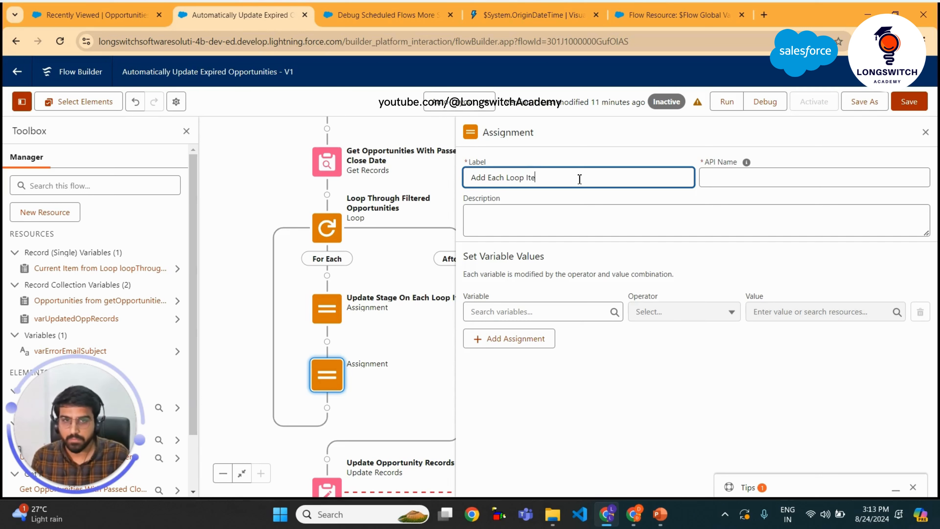
type("m TY")
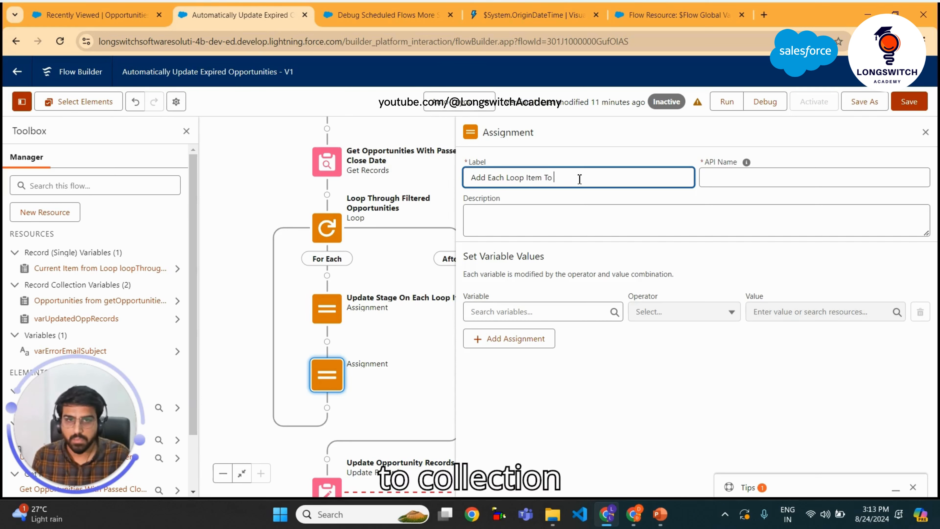
type(" Collection")
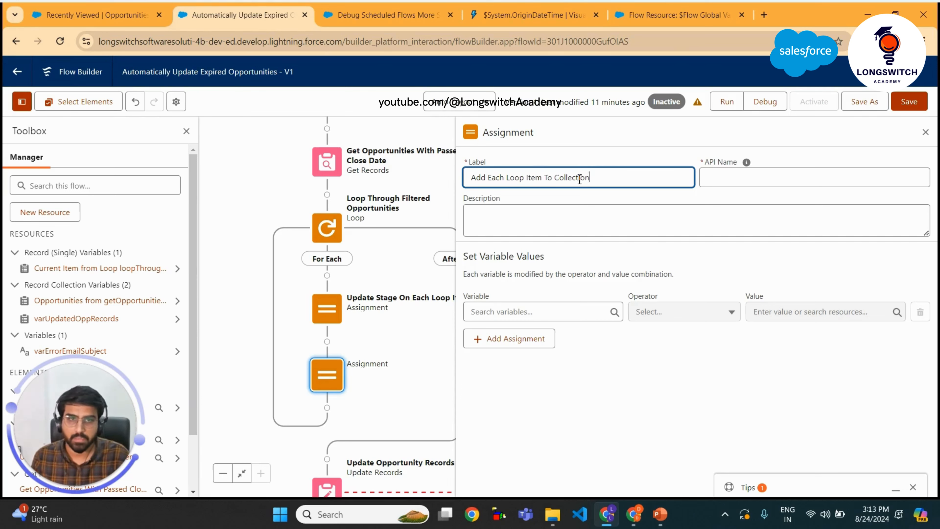
Rename the assignment's API Name to addEachLoopItemToCollection
left_click(753, 186)
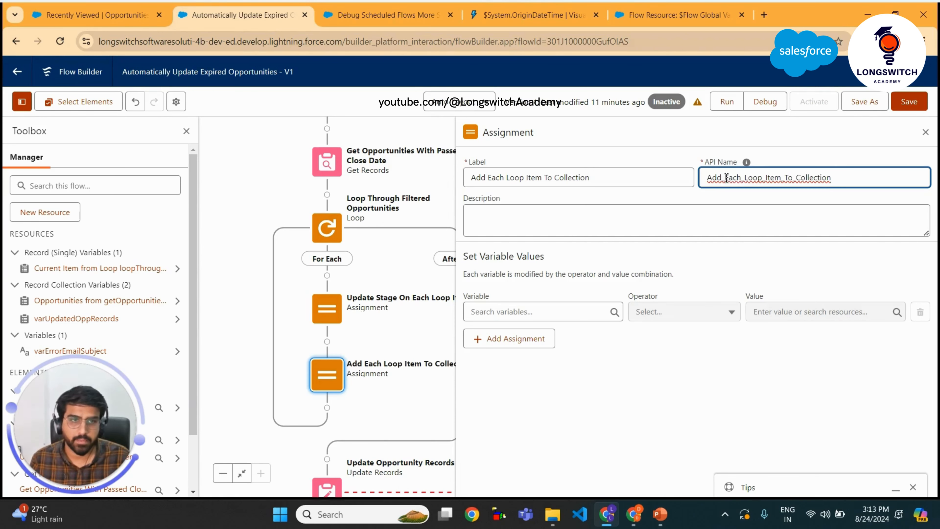
key("BackSpace")
key("Right")
key("Right")
key("Right")
key("Right")
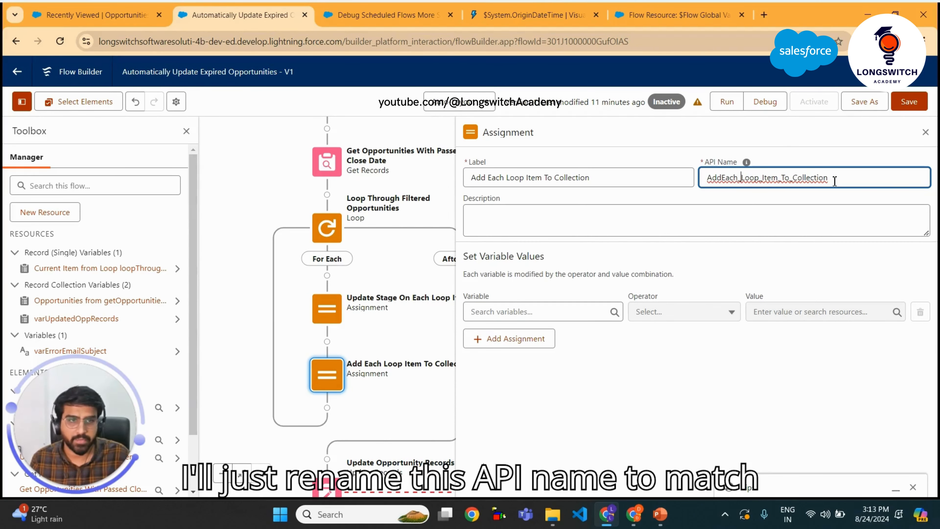
key("BackSpace")
key("Right")
key("BackSpace")
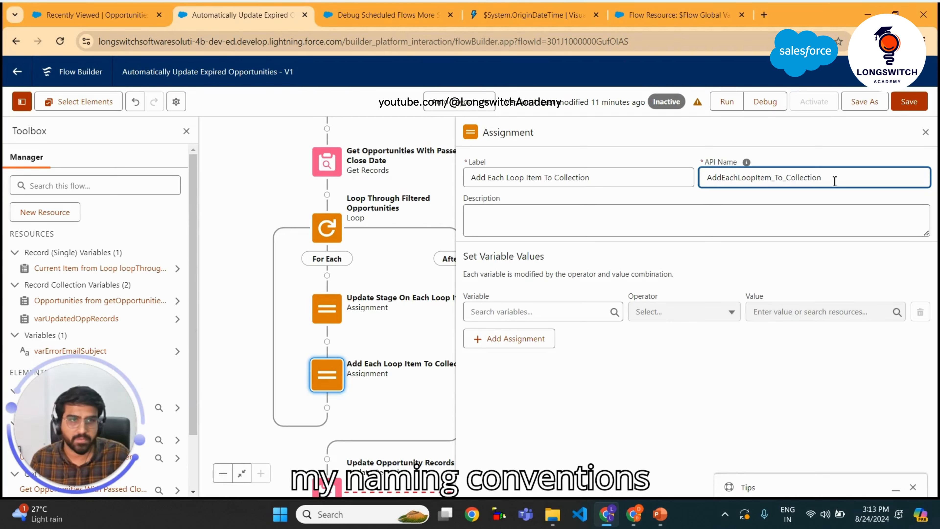
key("Right")
key("Right")
key("Right")
key("Right")
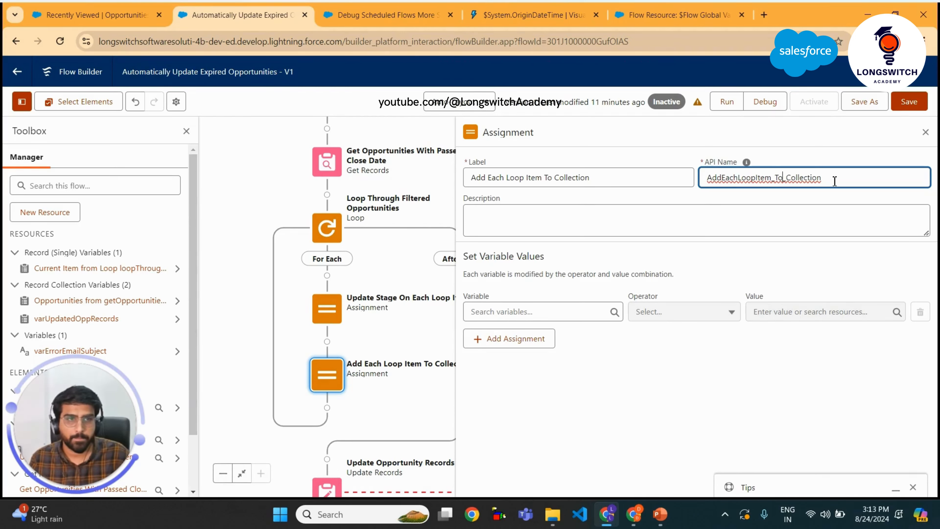
key("Right")
key("BackSpace")
key("Right")
key("Right")
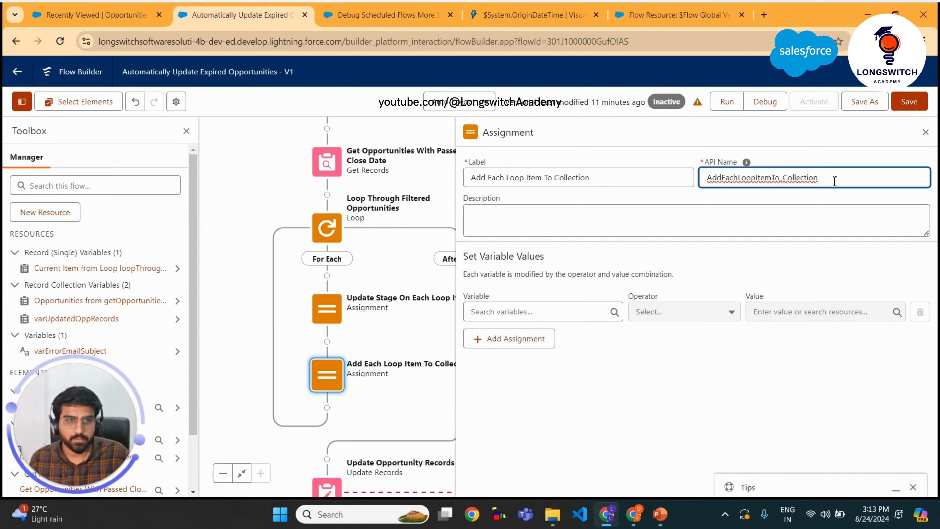
key("Right")
key("BackSpace")
key("Delete")
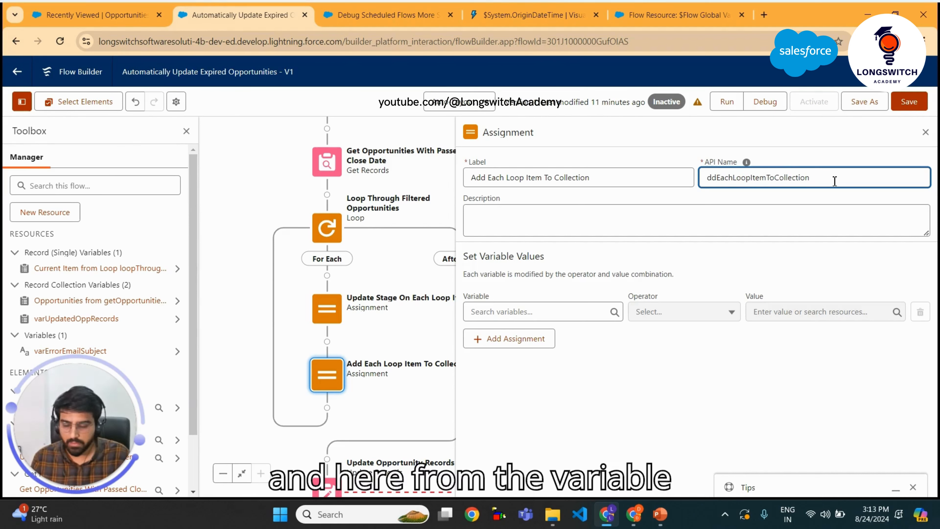
type("a")
Make the assignment Add the Current Item from Loop loopThroughFilteredOpportunities to varUpdatedOppRecords, and save the flow
left_click(510, 312)
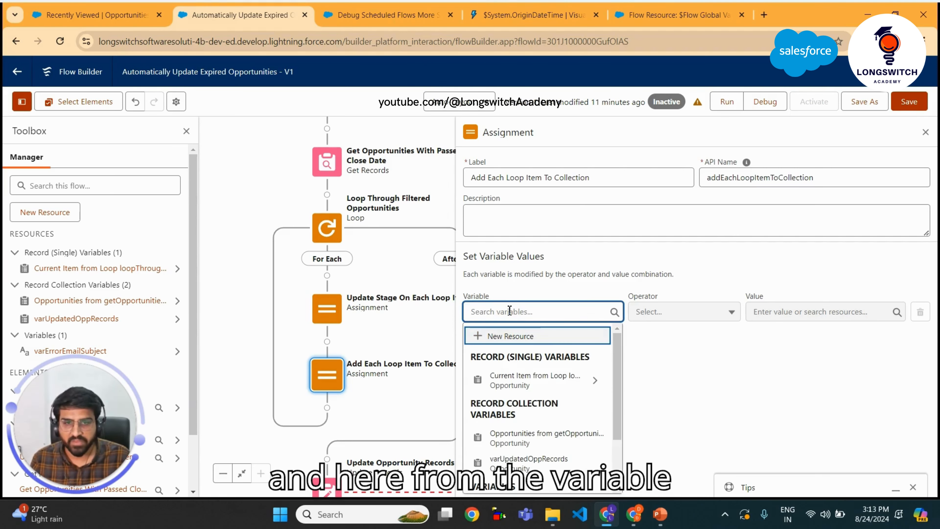
key("Down")
key("Down")
key("Return")
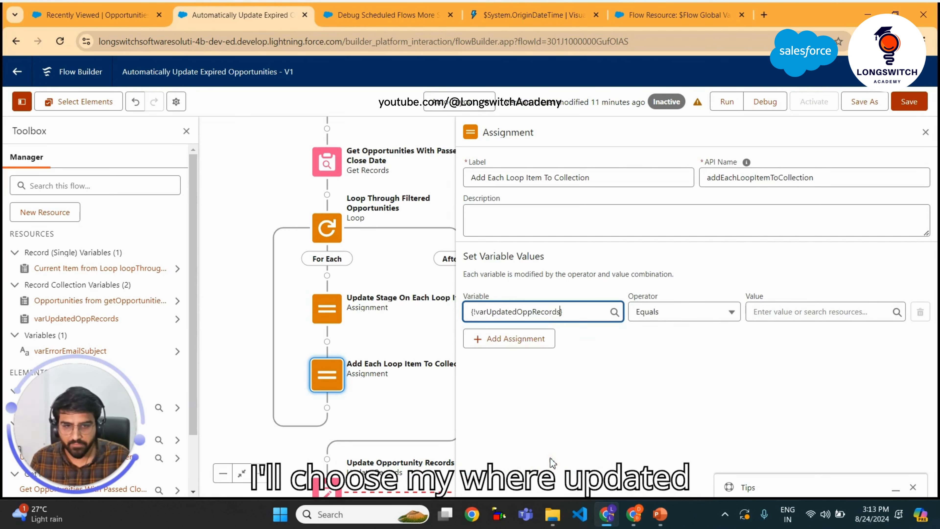
left_click(681, 314)
left_click(657, 353)
left_click(812, 304)
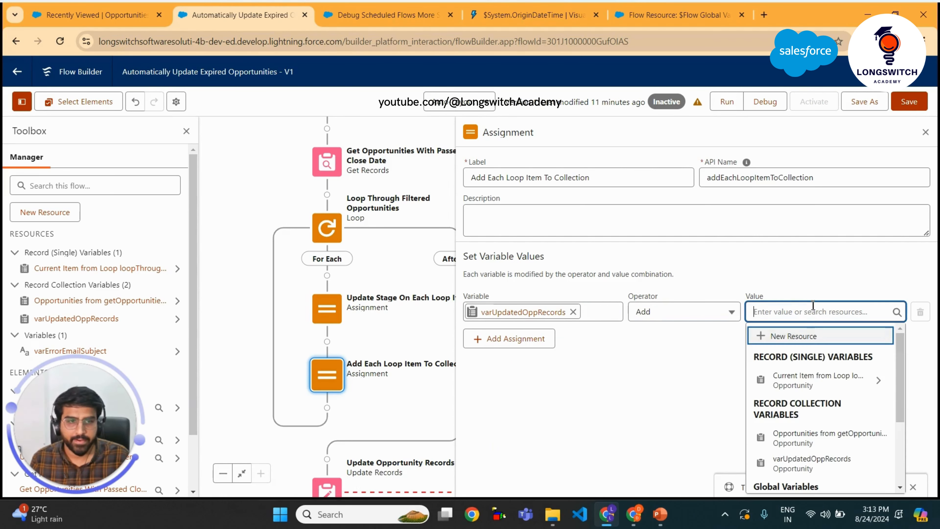
left_click(807, 385)
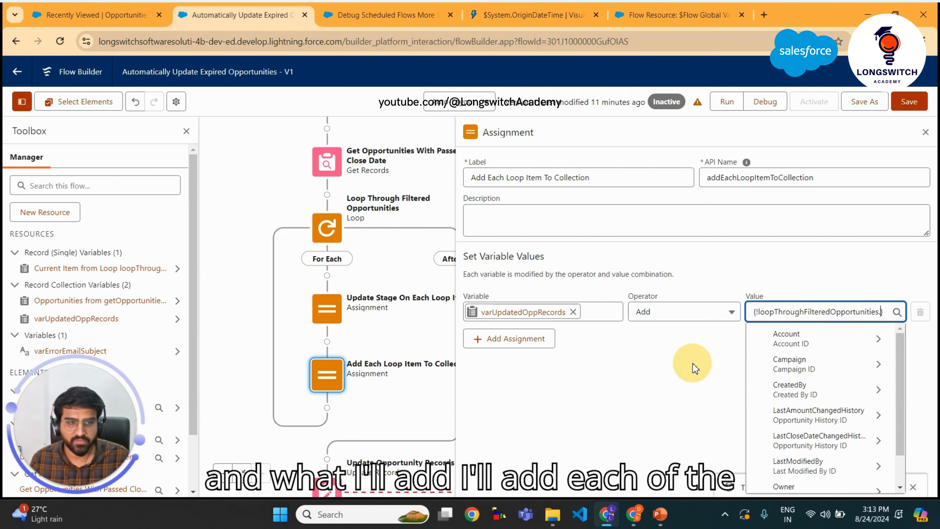
left_click(703, 370)
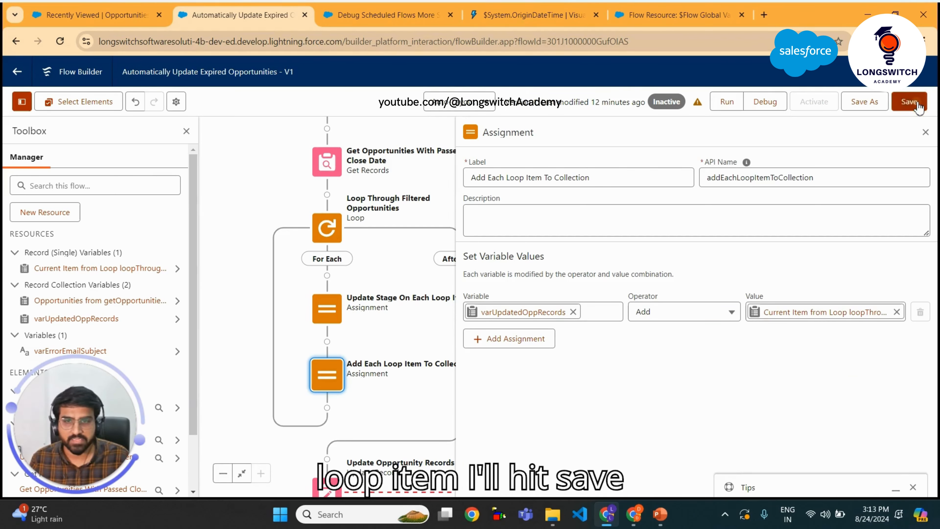
left_click(909, 102)
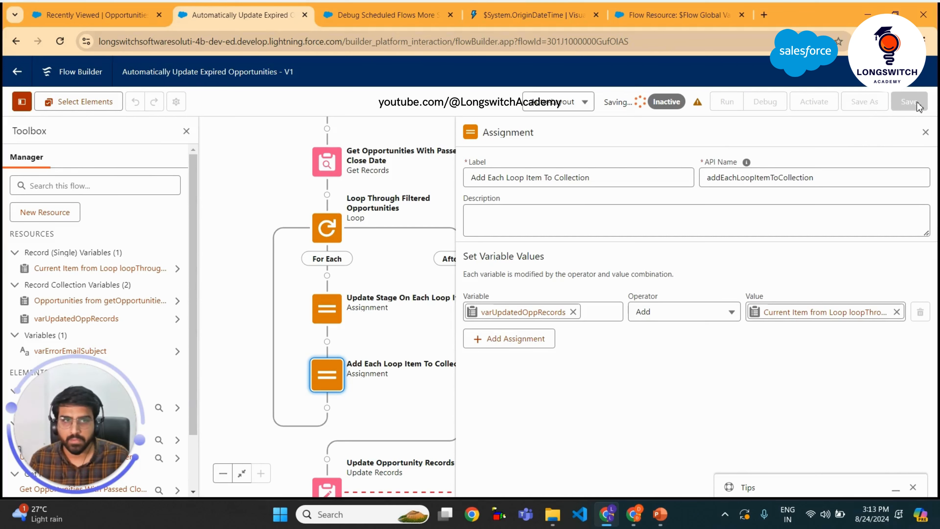
left_click(926, 131)
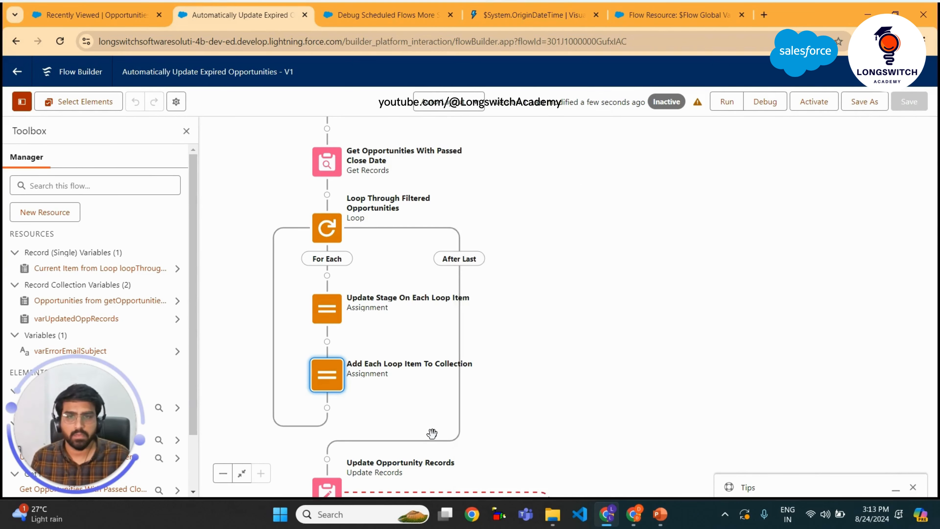
Set the Update Opportunity Records element to update the varUpdatedOppRecords collection and save the flow
scroll(436, 422, "down", 4)
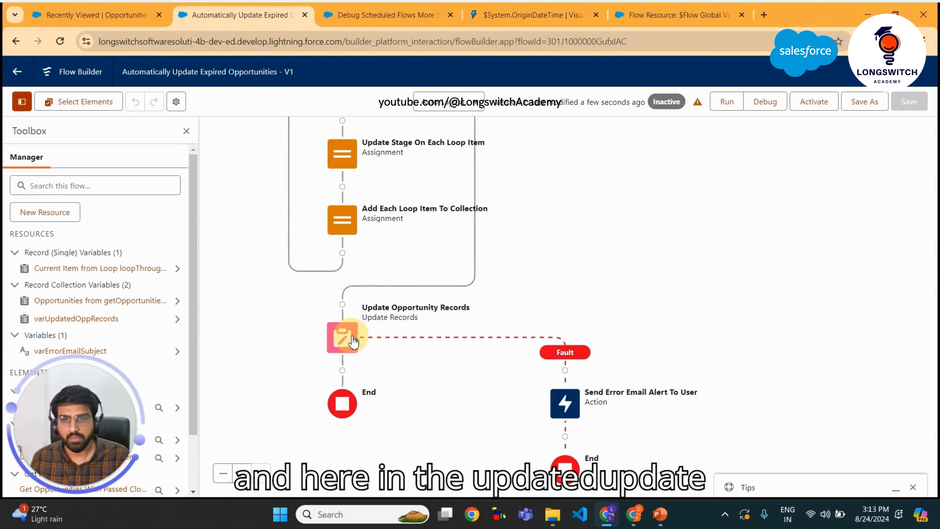
left_click(342, 338)
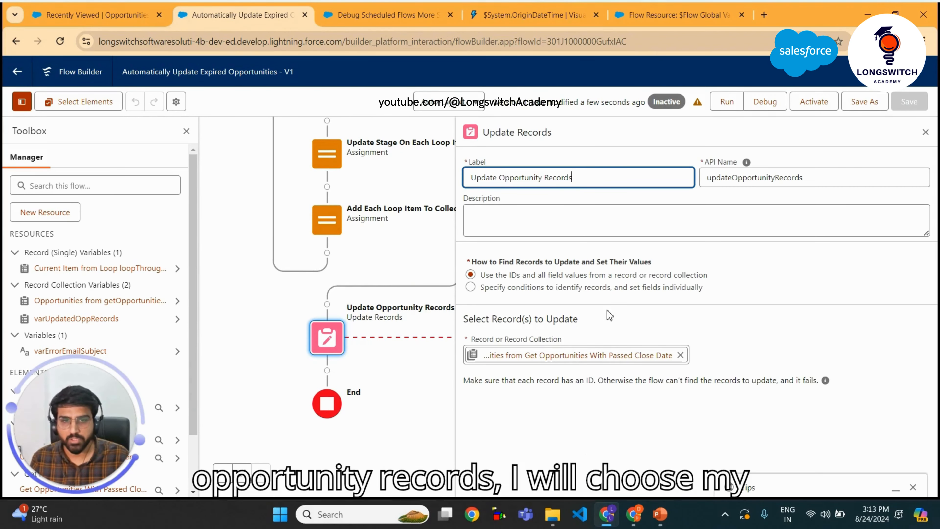
left_click(679, 355)
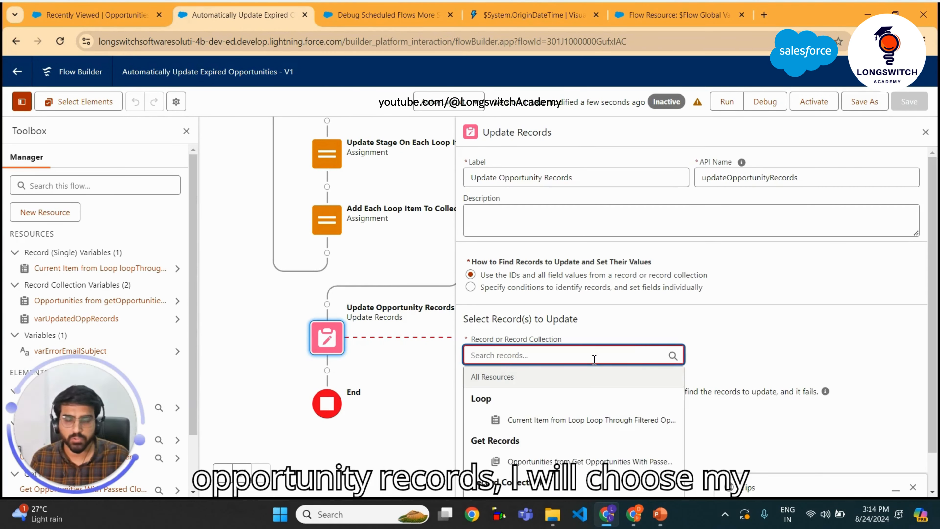
type("var")
left_click(602, 419)
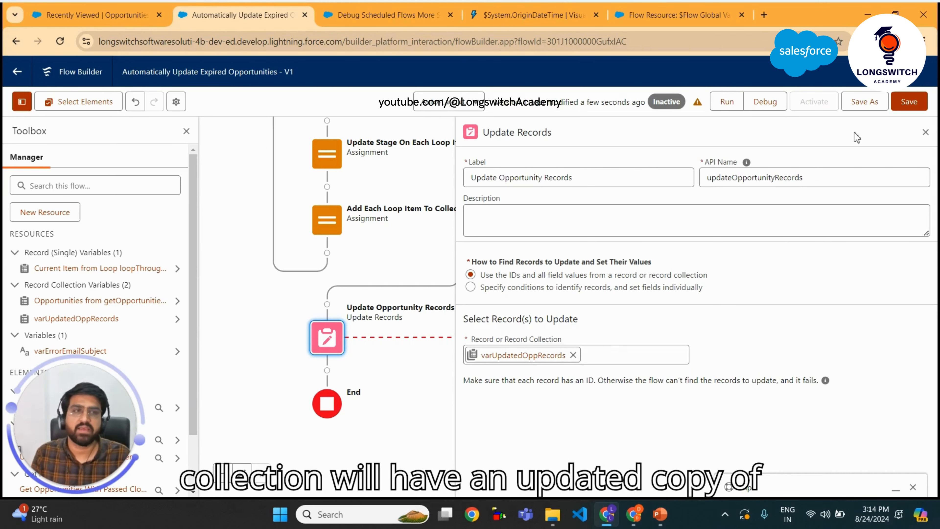
left_click(911, 106)
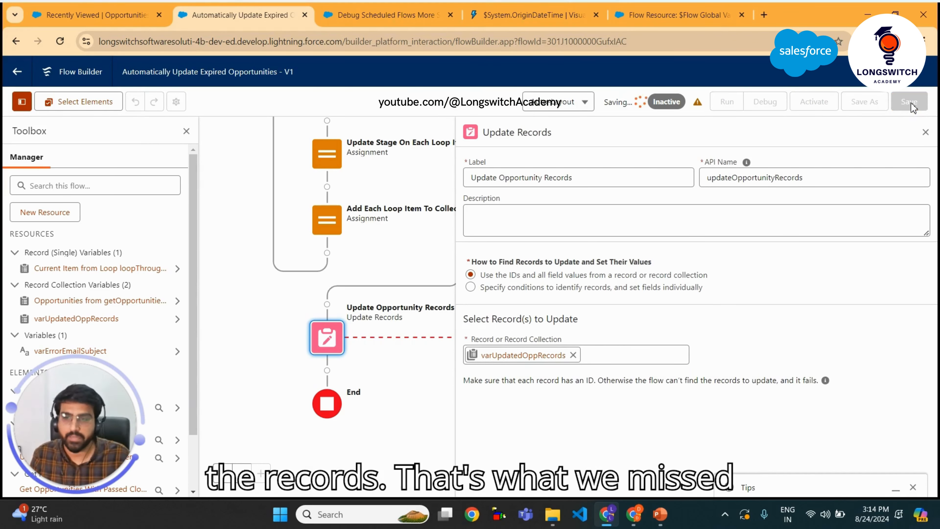
left_click(926, 133)
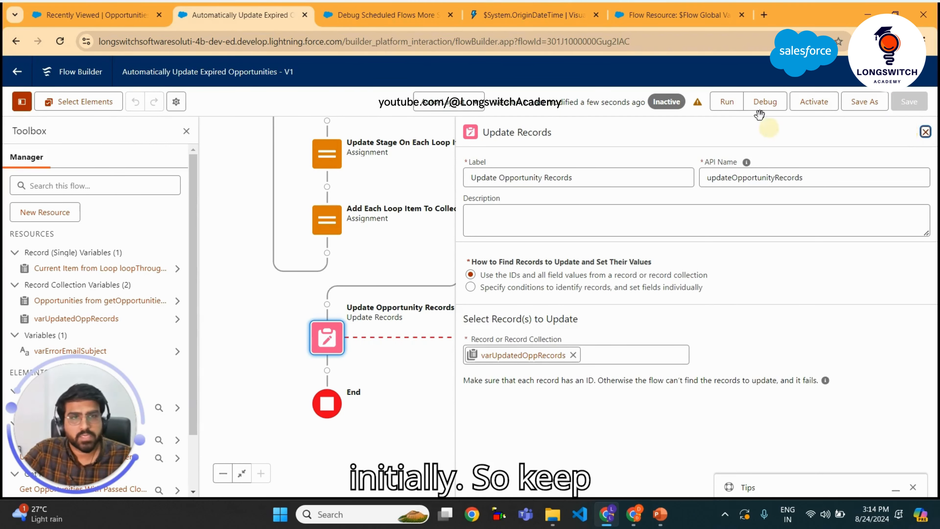
left_click_drag(657, 197, 656, 300)
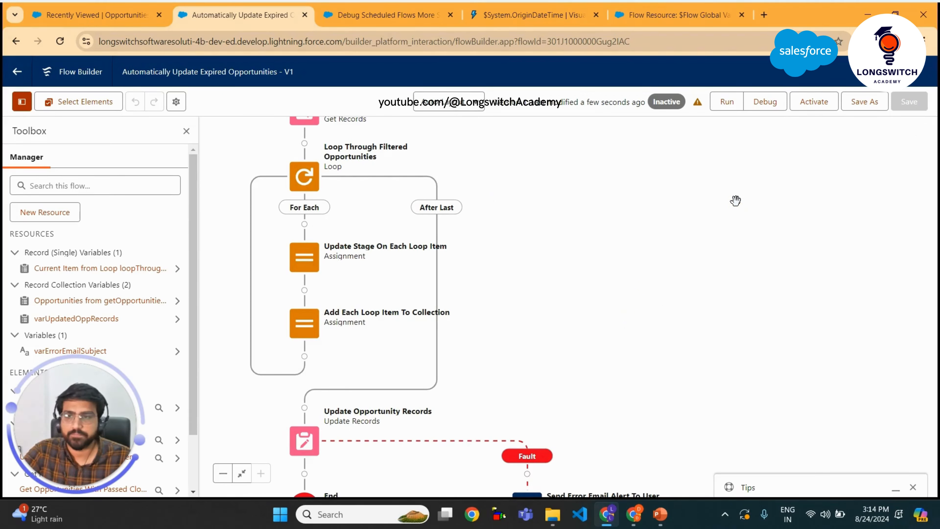